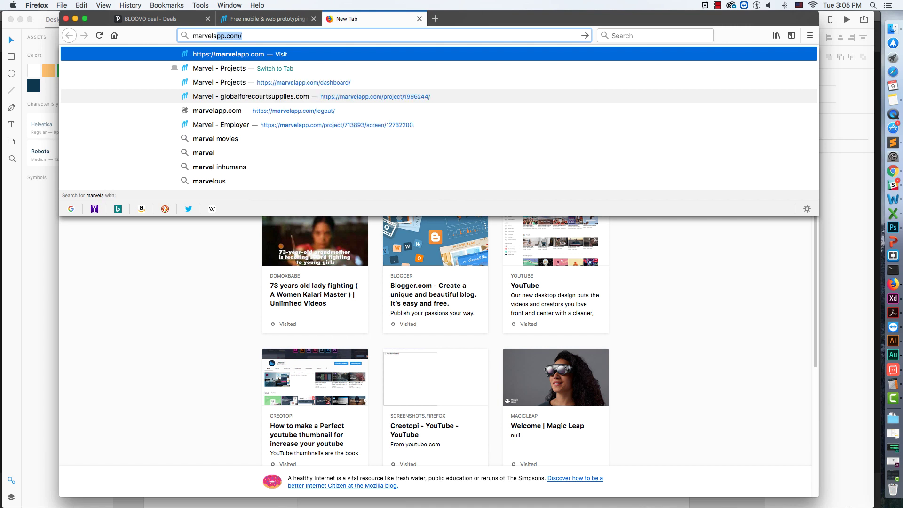
Open the marvelapp.com website.
{"action": "left_click", "coordinate": [226, 35]}
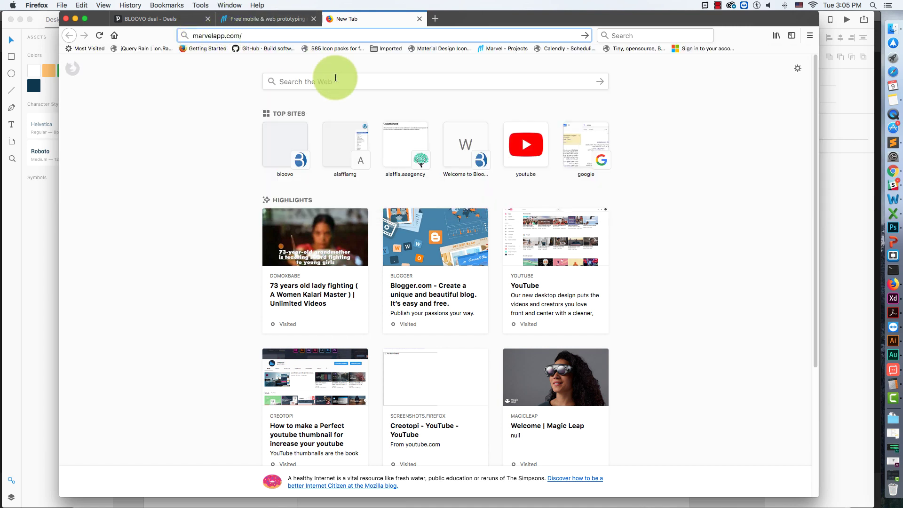
{"action": "key", "text": "Return"}
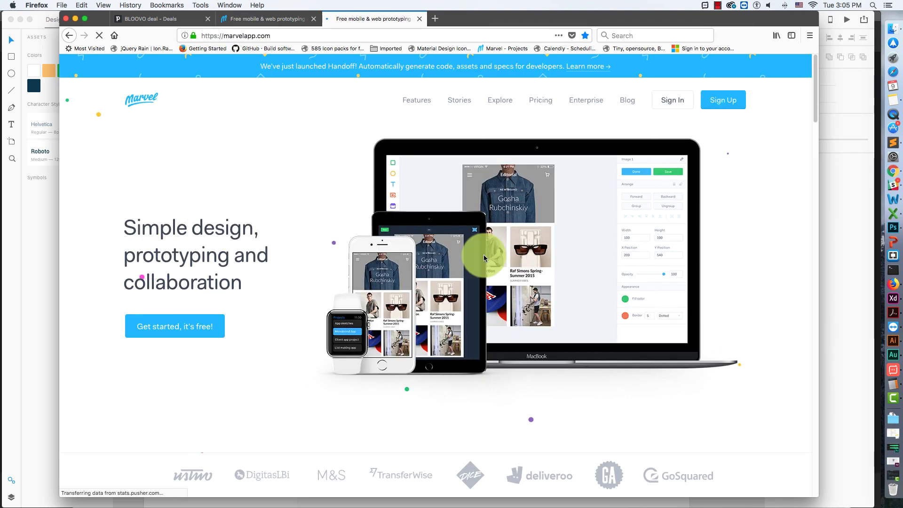
Look through the Marvel home page sections on design, prototyping, collaboration, developer handoff and example projects.
{"action": "scroll", "coordinate": [242, 302], "scroll_direction": "down", "scroll_amount": 5}
{"action": "scroll", "coordinate": [641, 342], "scroll_direction": "down", "scroll_amount": 6}
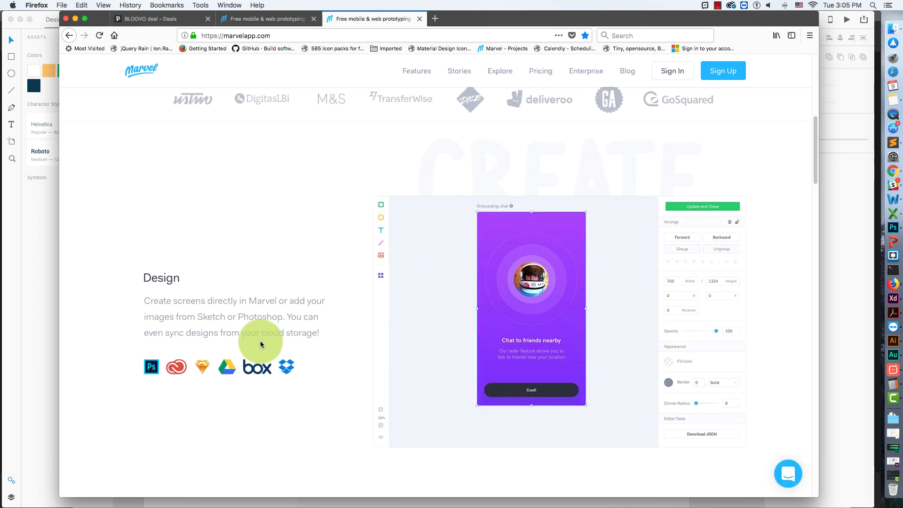
{"action": "scroll", "coordinate": [772, 275], "scroll_direction": "down", "scroll_amount": 10}
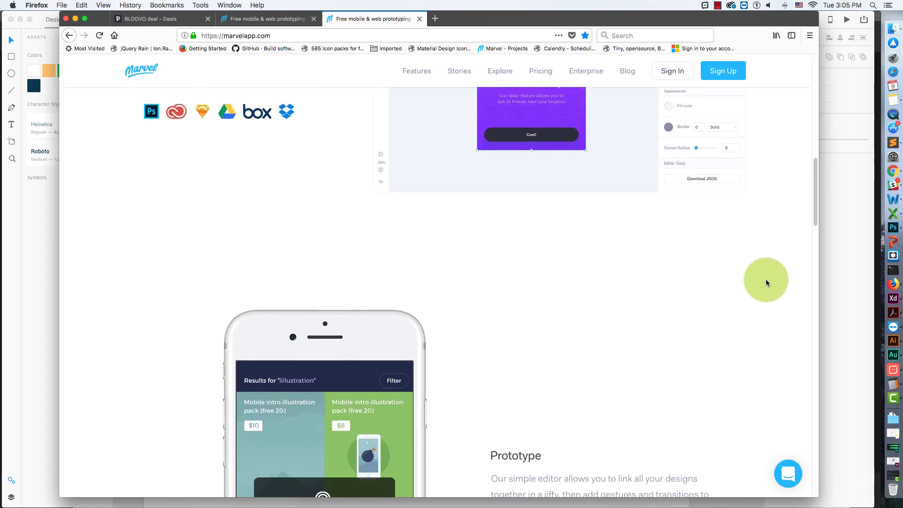
{"action": "scroll", "coordinate": [766, 278], "scroll_direction": "down", "scroll_amount": 13}
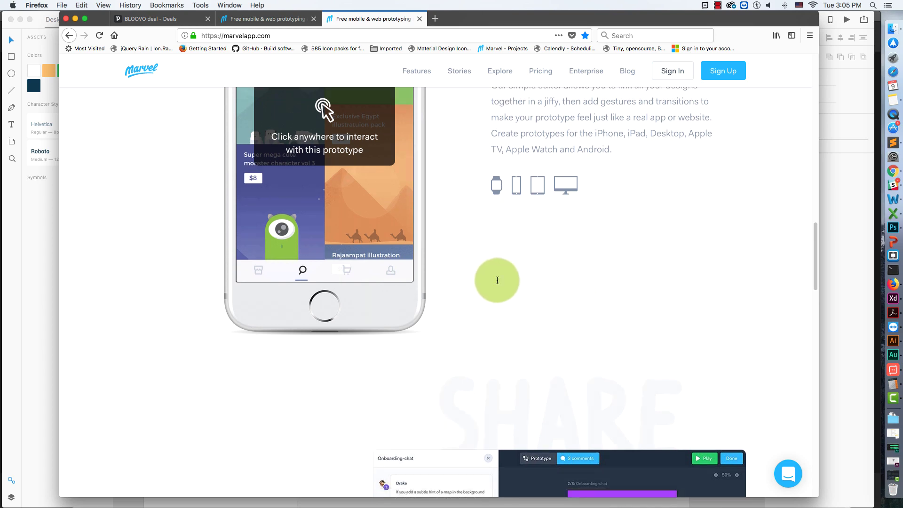
{"action": "scroll", "coordinate": [399, 303], "scroll_direction": "down", "scroll_amount": 6}
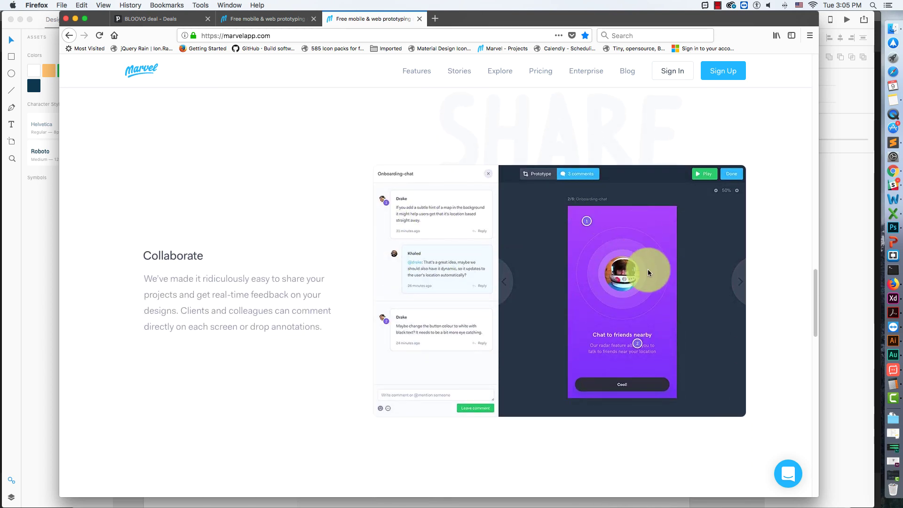
{"action": "scroll", "coordinate": [309, 314], "scroll_direction": "down", "scroll_amount": 4}
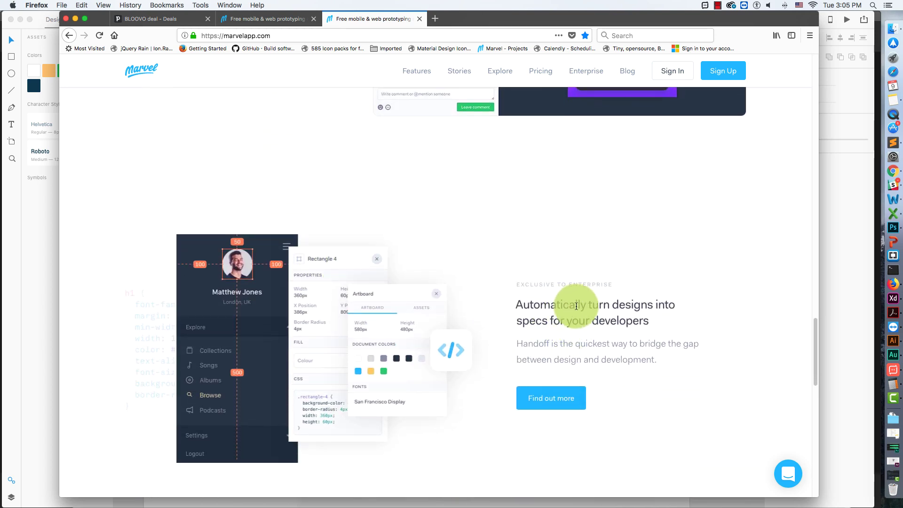
{"action": "scroll", "coordinate": [597, 321], "scroll_direction": "down", "scroll_amount": 2}
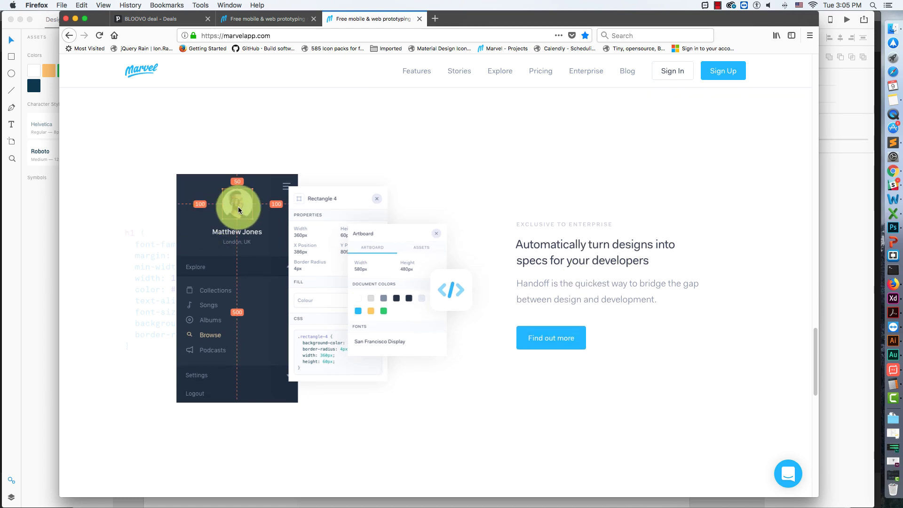
{"action": "scroll", "coordinate": [242, 326], "scroll_direction": "down", "scroll_amount": 12}
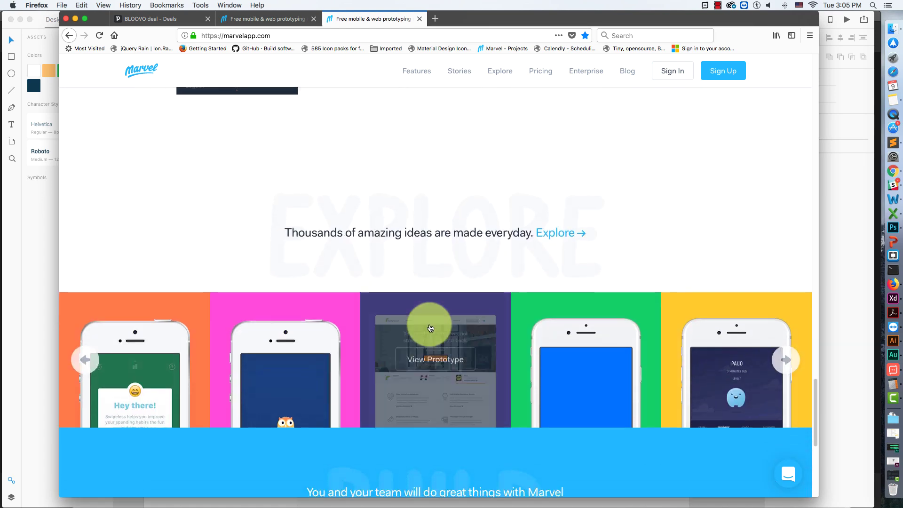
{"action": "scroll", "coordinate": [377, 327], "scroll_direction": "down", "scroll_amount": 3}
{"action": "scroll", "coordinate": [377, 330], "scroll_direction": "up", "scroll_amount": 20}
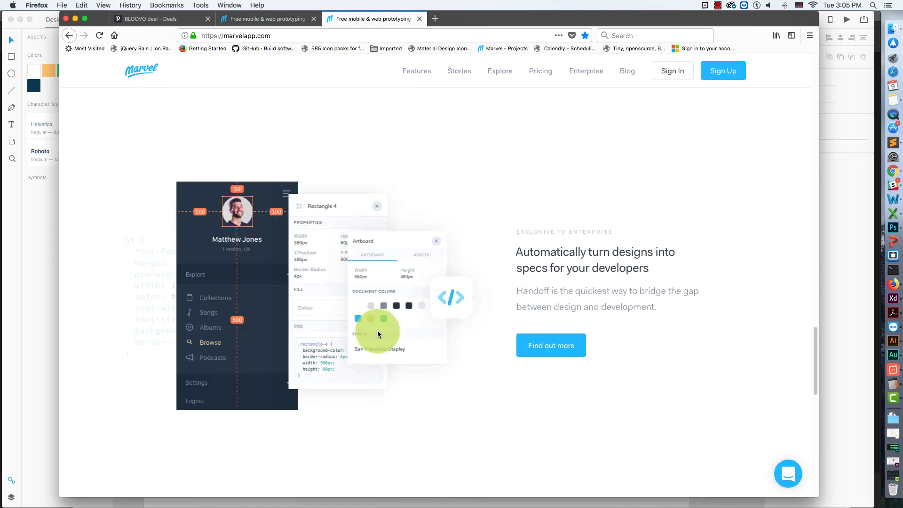
{"action": "scroll", "coordinate": [378, 335], "scroll_direction": "up", "scroll_amount": 7}
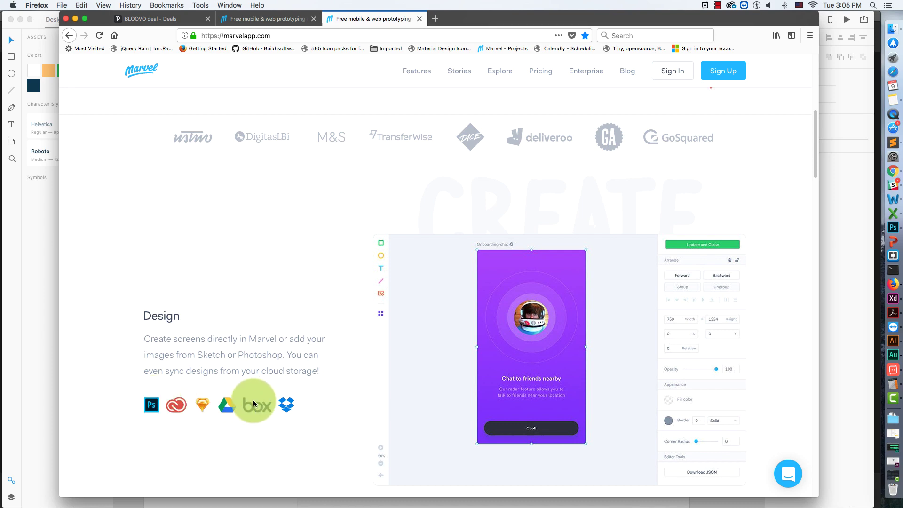
{"action": "scroll", "coordinate": [529, 305], "scroll_direction": "up", "scroll_amount": 6}
{"action": "scroll", "coordinate": [529, 306], "scroll_direction": "up", "scroll_amount": 5}
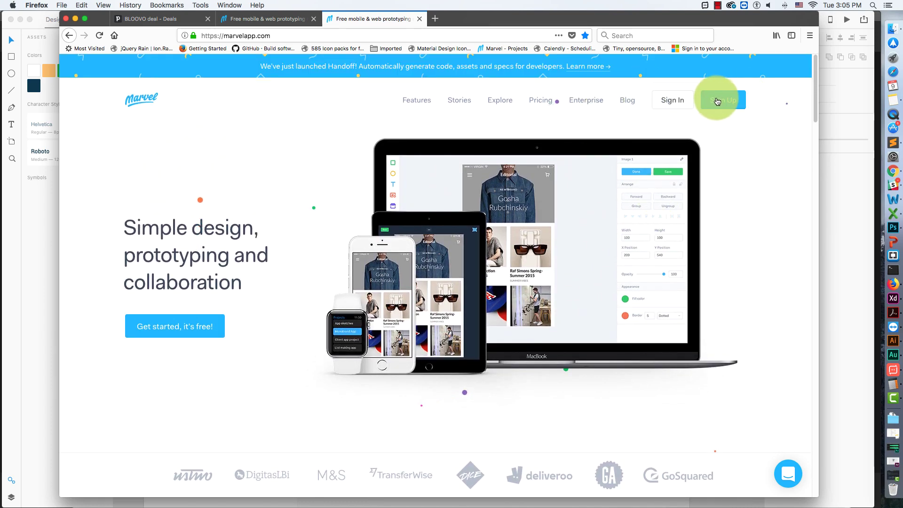
Sign in to the existing Marvel account using the saved e-mail address and password.
{"action": "left_click", "coordinate": [720, 102]}
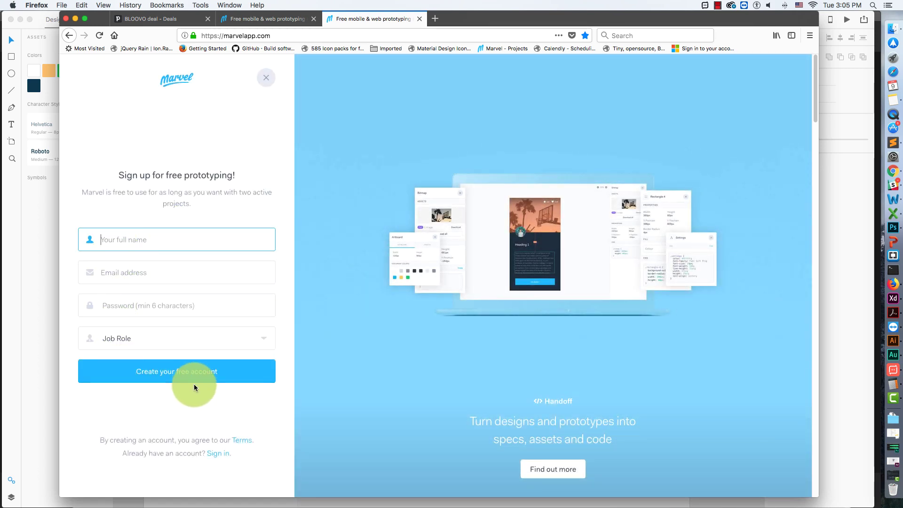
{"action": "left_click", "coordinate": [267, 79]}
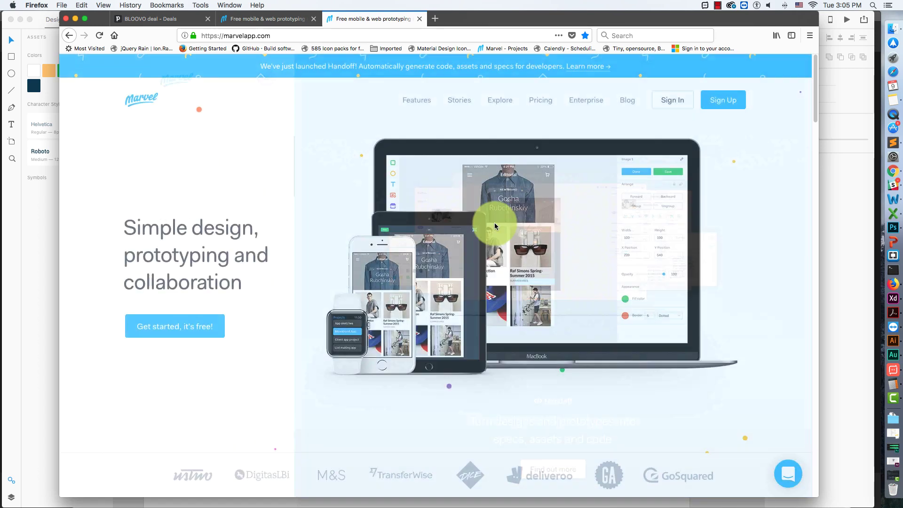
{"action": "left_click", "coordinate": [663, 109]}
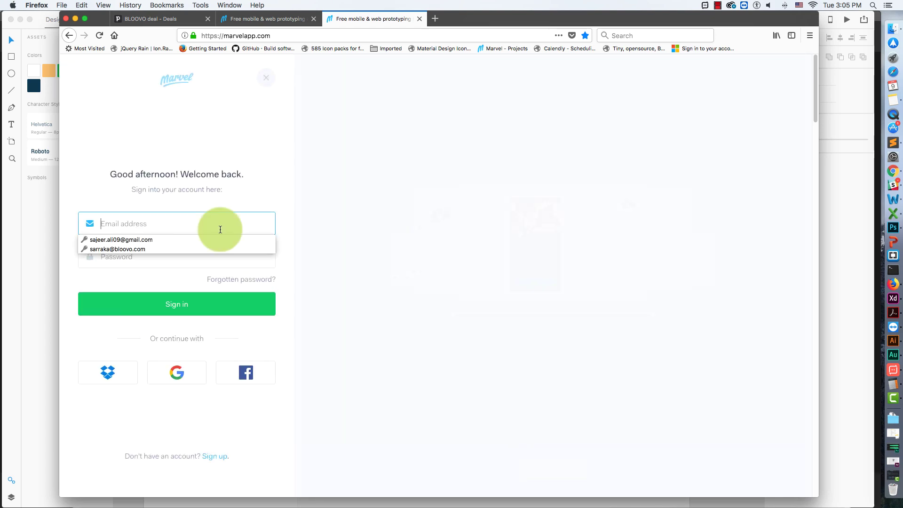
{"action": "left_click", "coordinate": [127, 239]}
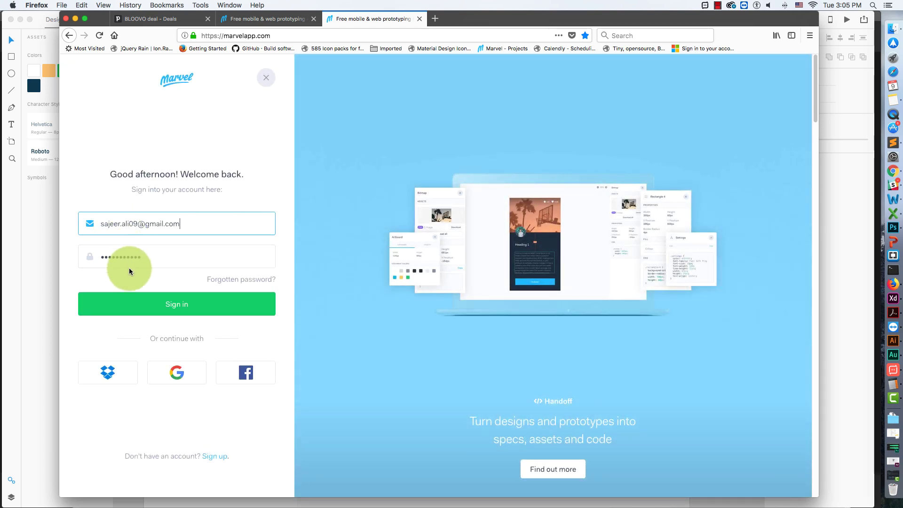
{"action": "left_click", "coordinate": [187, 305]}
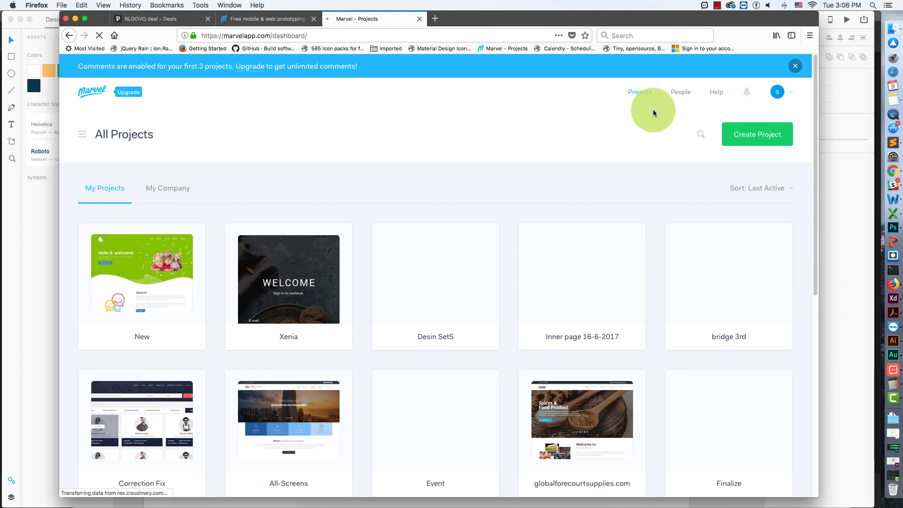
Switch to Finder and preview HOME.png, LOGIN.png and MENU.png in the Animated Prototype folder, then return to the Marvel projects page.
{"action": "left_click", "coordinate": [896, 30]}
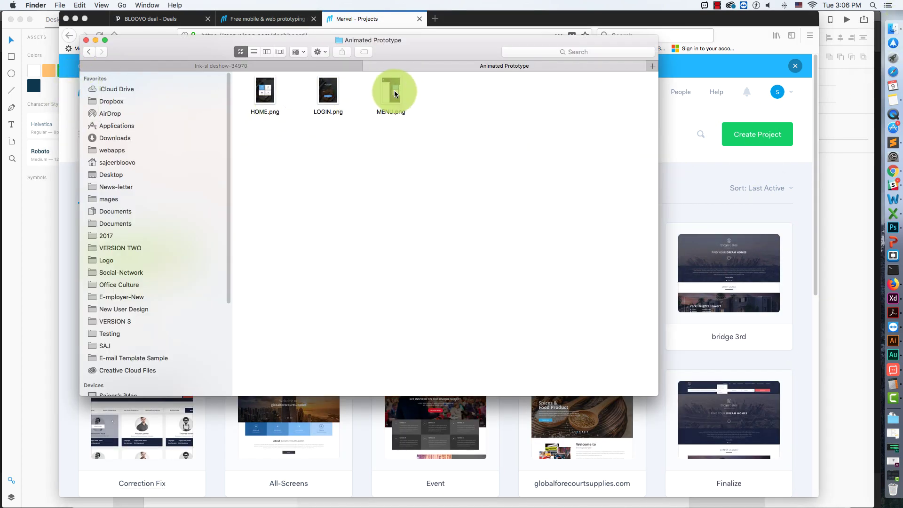
{"action": "left_click_drag", "start_coordinate": [270, 137], "coordinate": [422, 92]}
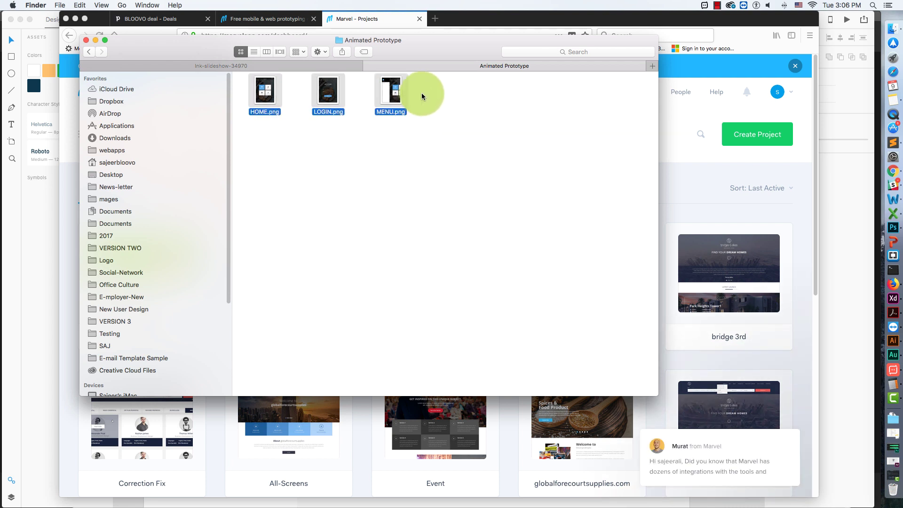
{"action": "key", "text": "space"}
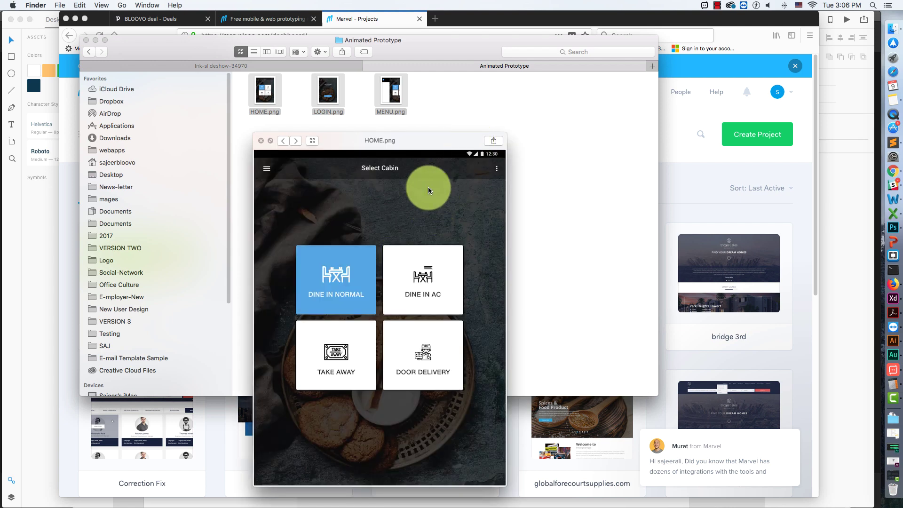
{"action": "left_click", "coordinate": [283, 141]}
{"action": "left_click", "coordinate": [282, 141]}
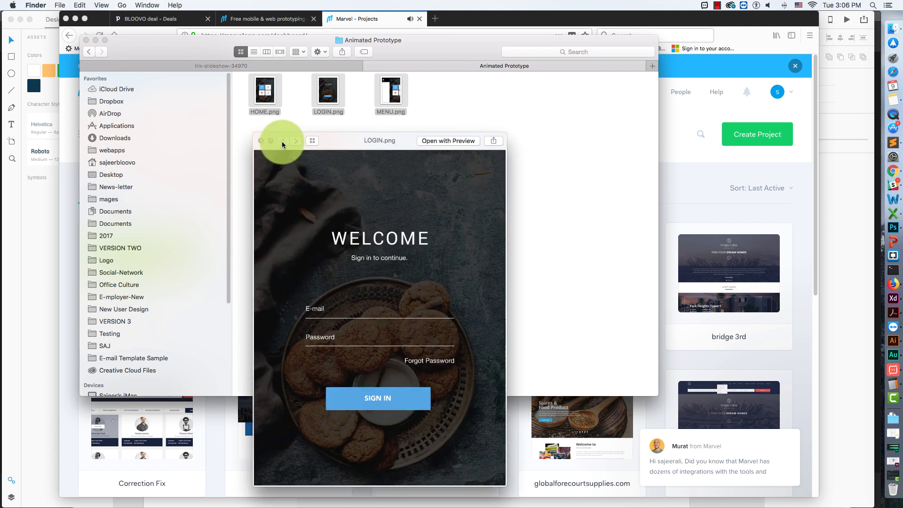
{"action": "left_click", "coordinate": [296, 142]}
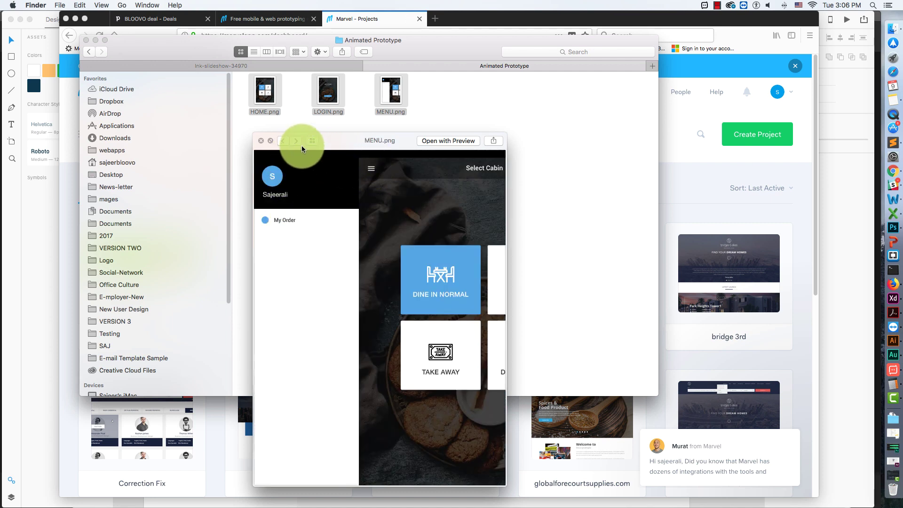
{"action": "left_click", "coordinate": [304, 150]}
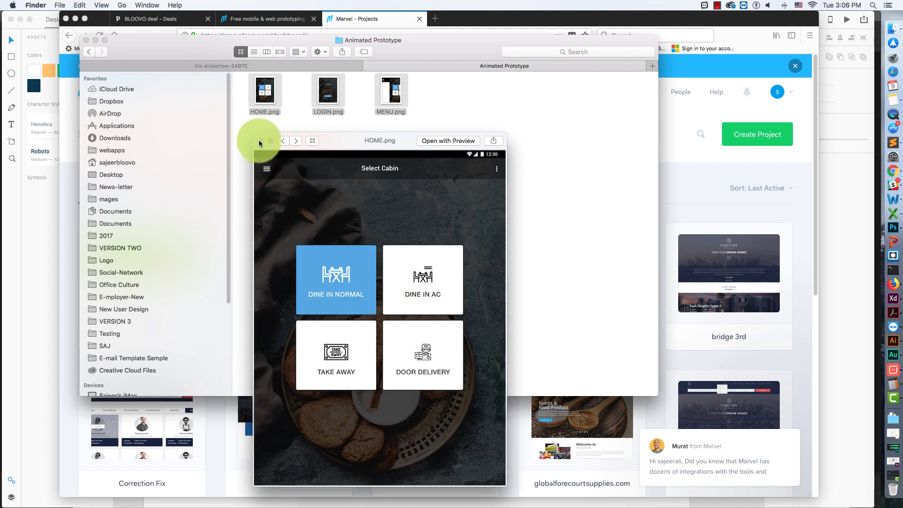
{"action": "left_click", "coordinate": [260, 141]}
{"action": "left_click", "coordinate": [700, 140]}
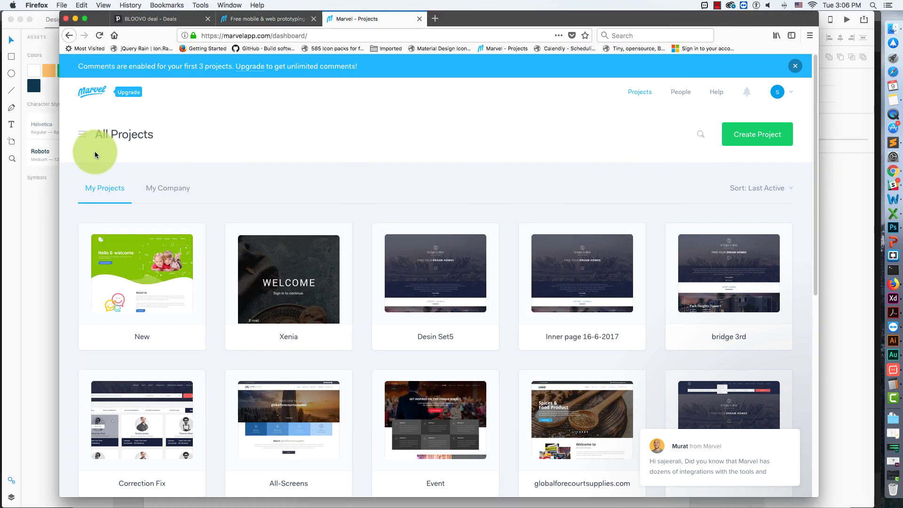
Create a project named "iPad Application" with the iPad 1536x2048 device format.
{"action": "left_click", "coordinate": [754, 137]}
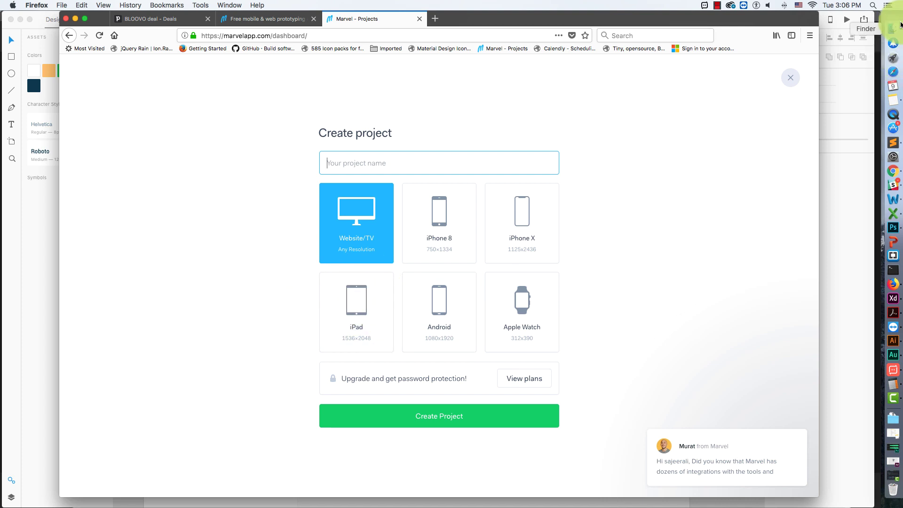
{"action": "left_click", "coordinate": [893, 29]}
{"action": "left_click", "coordinate": [420, 106]}
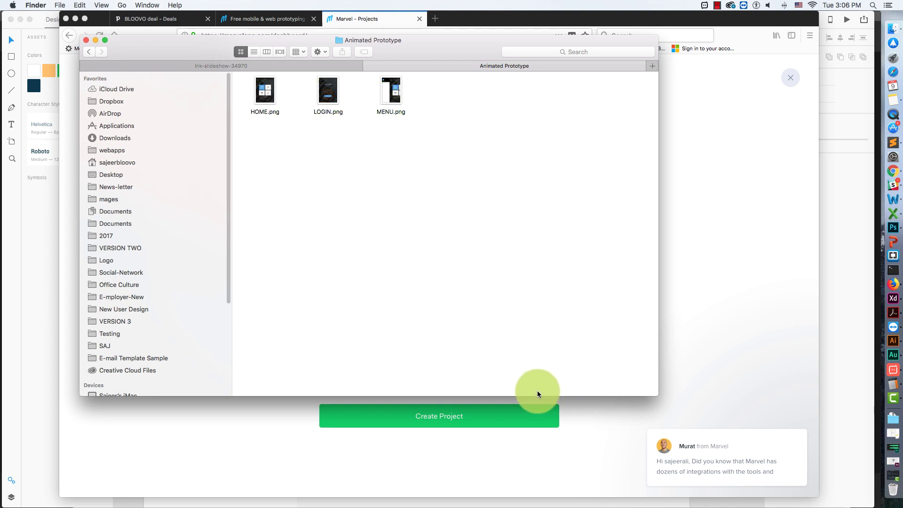
{"action": "left_click", "coordinate": [617, 404]}
{"action": "left_click", "coordinate": [351, 312]}
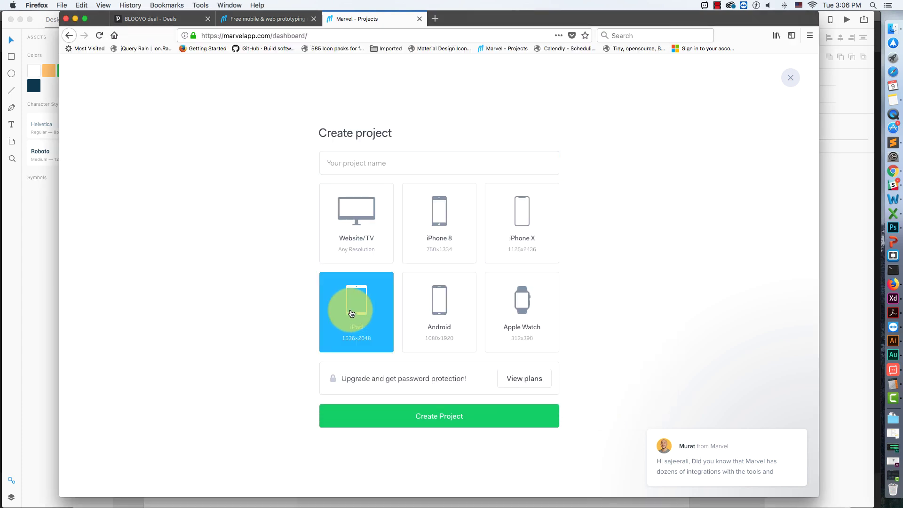
{"action": "left_click", "coordinate": [420, 414]}
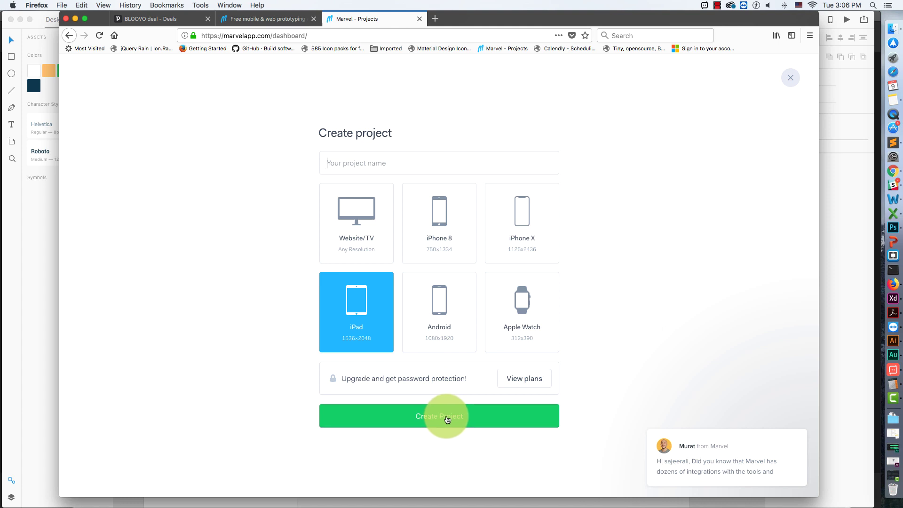
{"action": "left_click", "coordinate": [355, 165]}
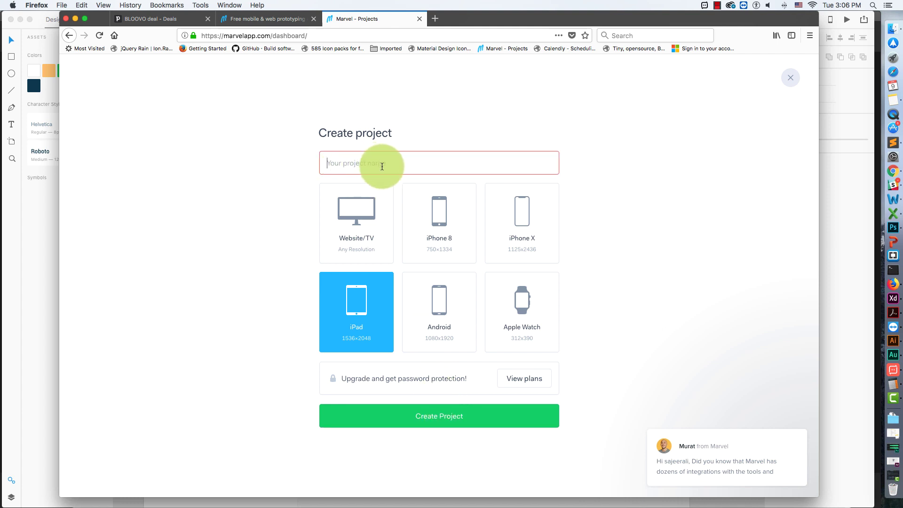
{"action": "type", "text": "Ip"}
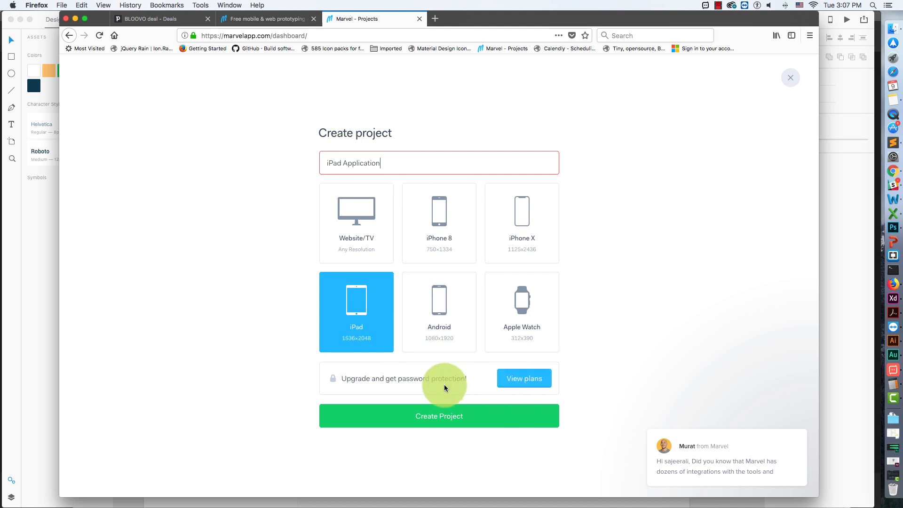
{"action": "left_click", "coordinate": [435, 418]}
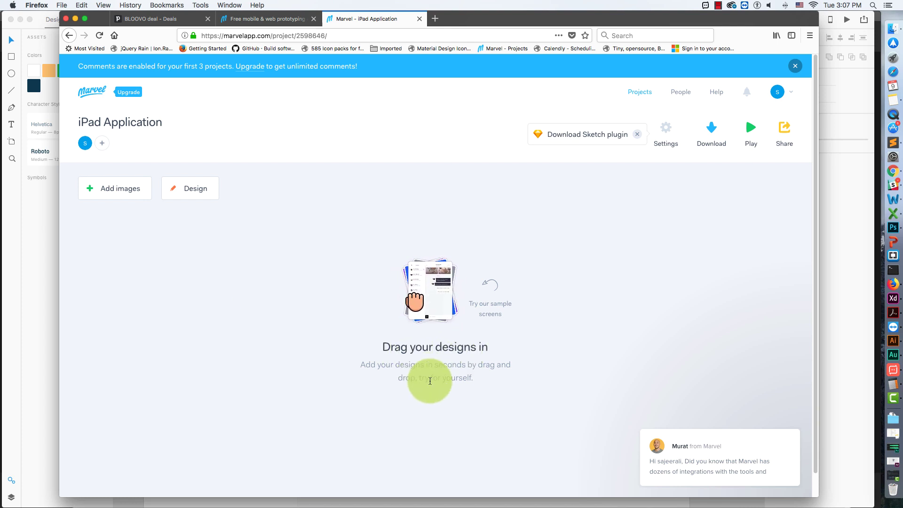
Add a blank design screen to the project and check the available sources for adding images.
{"action": "left_click", "coordinate": [91, 199]}
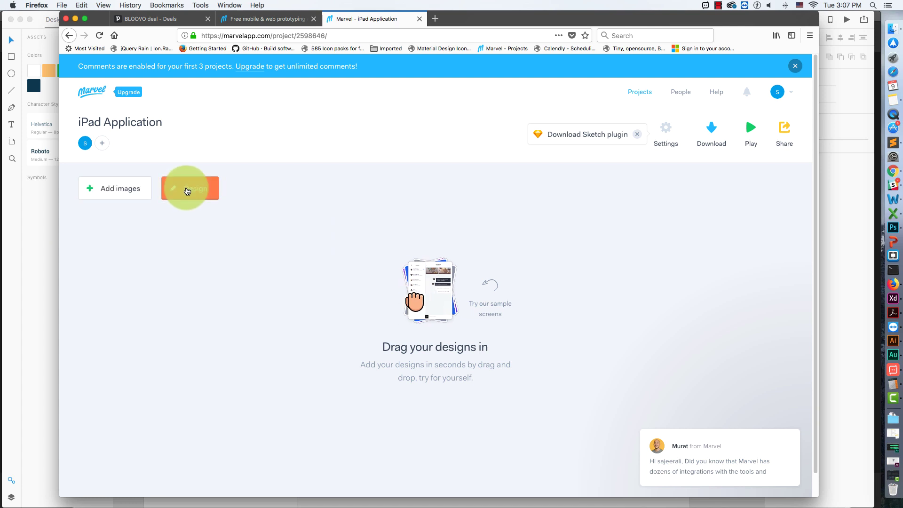
{"action": "left_click", "coordinate": [207, 192]}
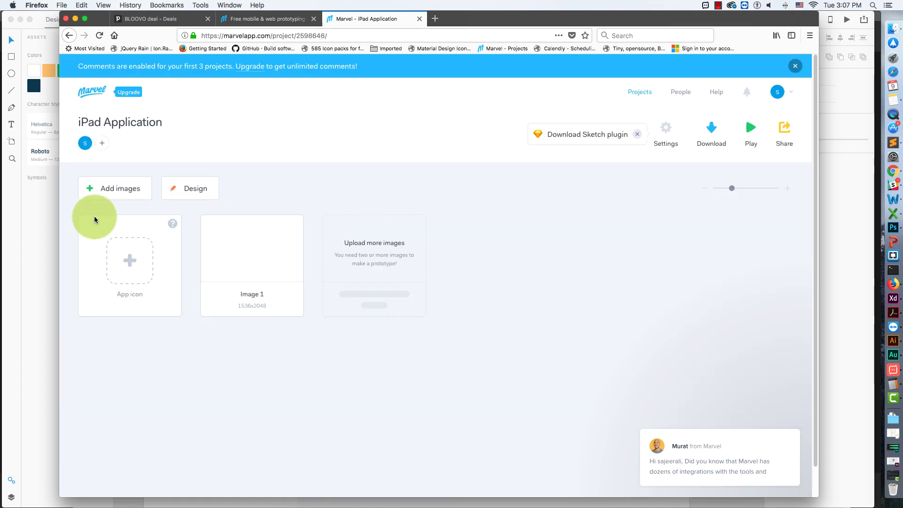
{"action": "left_click", "coordinate": [121, 189]}
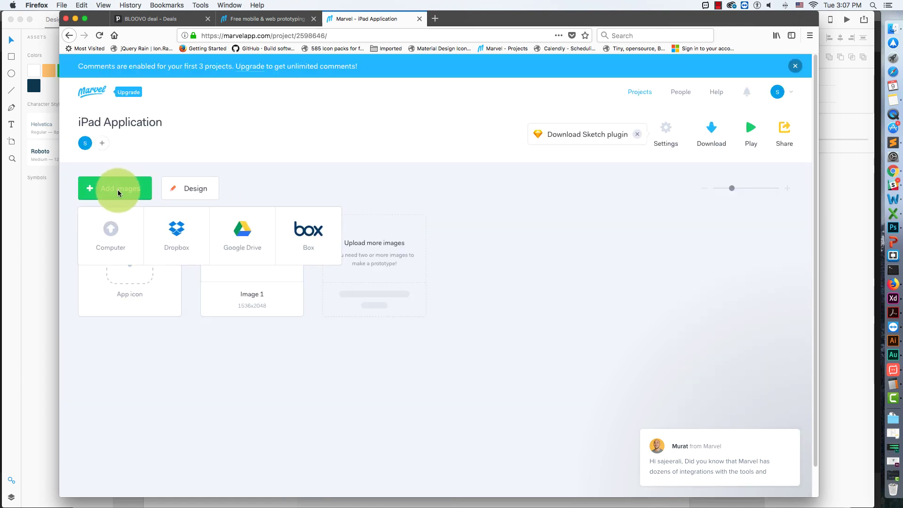
{"action": "left_click", "coordinate": [117, 190]}
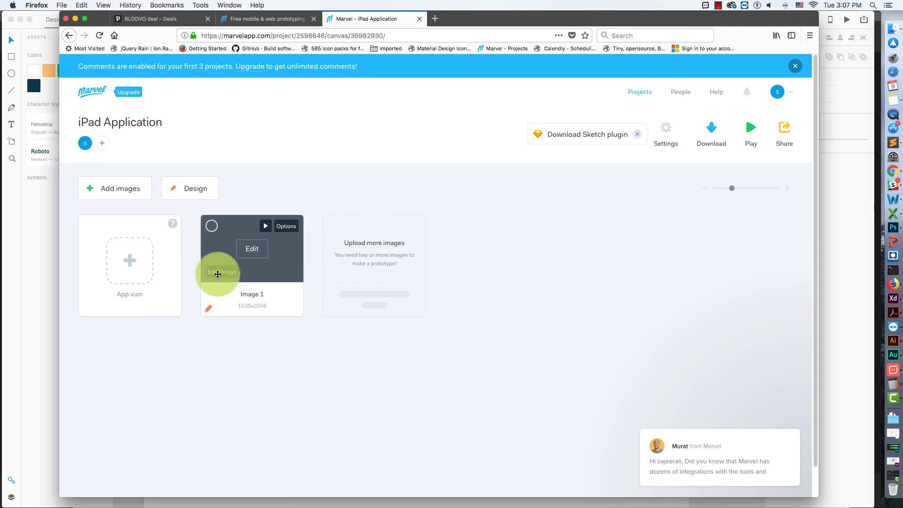
Delete the blank Image 1 screen from the iPad Application project.
{"action": "left_click", "coordinate": [212, 228]}
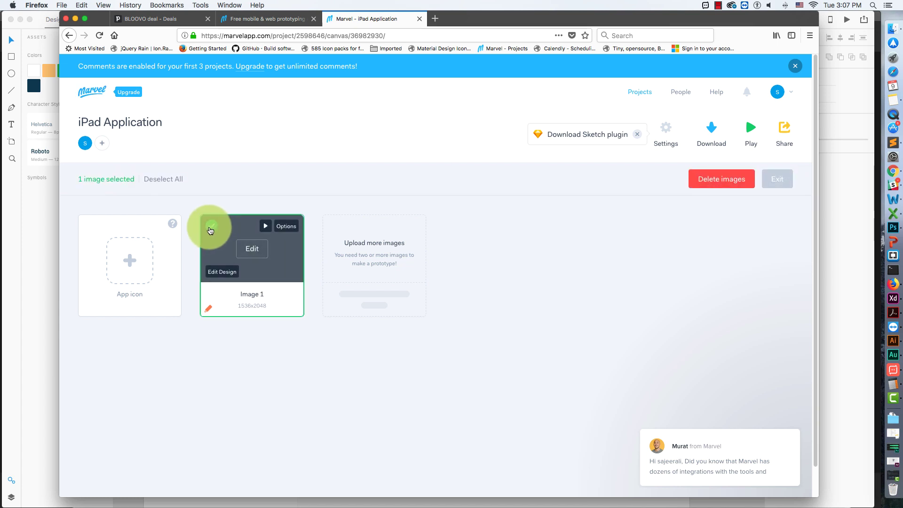
{"action": "left_click", "coordinate": [721, 183]}
{"action": "left_click", "coordinate": [385, 308]}
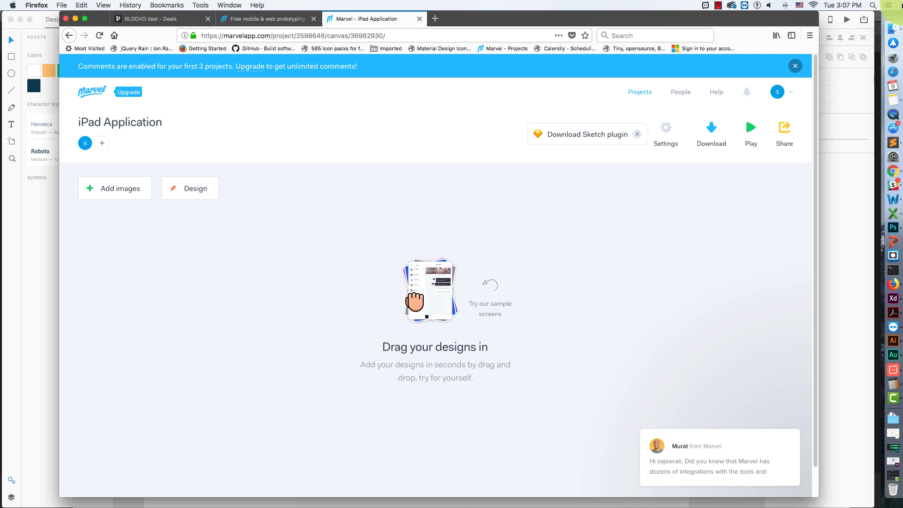
Bring HOME.png, LOGIN.png and MENU.png from the Finder folder into the Marvel project and order the screens LOGIN, MENU, HOME.
{"action": "left_click", "coordinate": [893, 28]}
{"action": "left_click_drag", "start_coordinate": [438, 53], "coordinate": [848, 80]}
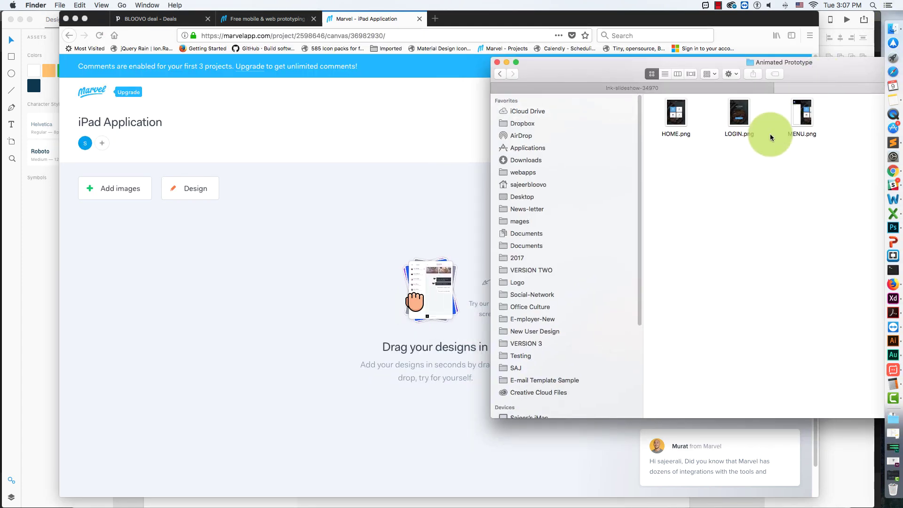
{"action": "left_click_drag", "start_coordinate": [827, 114], "coordinate": [323, 317]}
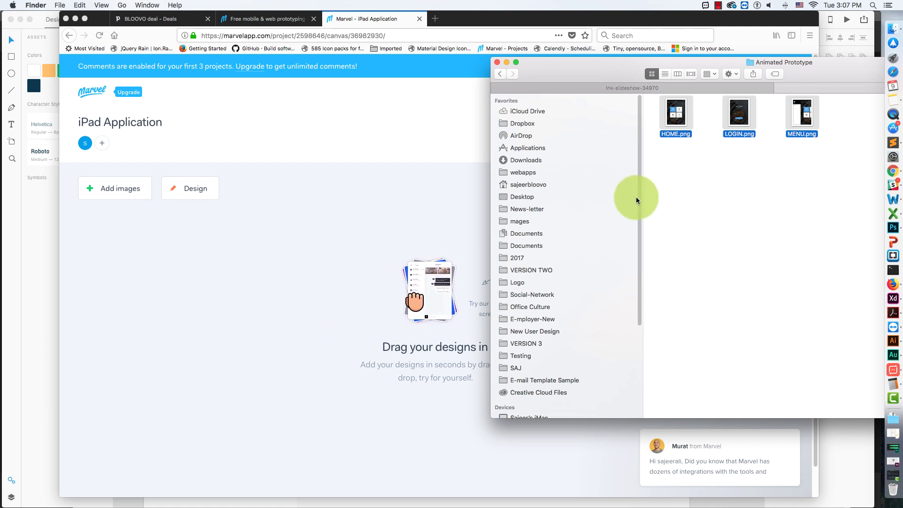
{"action": "left_click_drag", "start_coordinate": [672, 117], "coordinate": [208, 327]}
{"action": "left_click", "coordinate": [222, 348]}
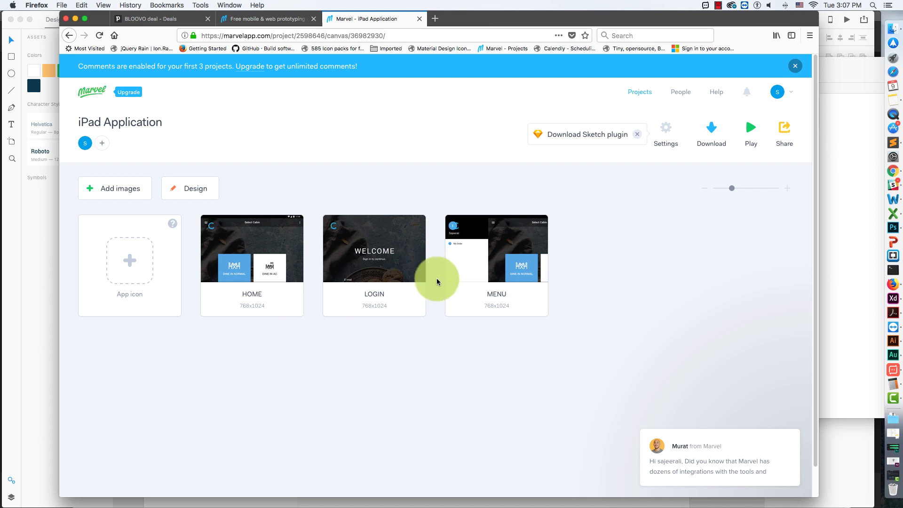
{"action": "left_click_drag", "start_coordinate": [397, 272], "coordinate": [250, 269]}
{"action": "left_click_drag", "start_coordinate": [528, 258], "coordinate": [403, 264]}
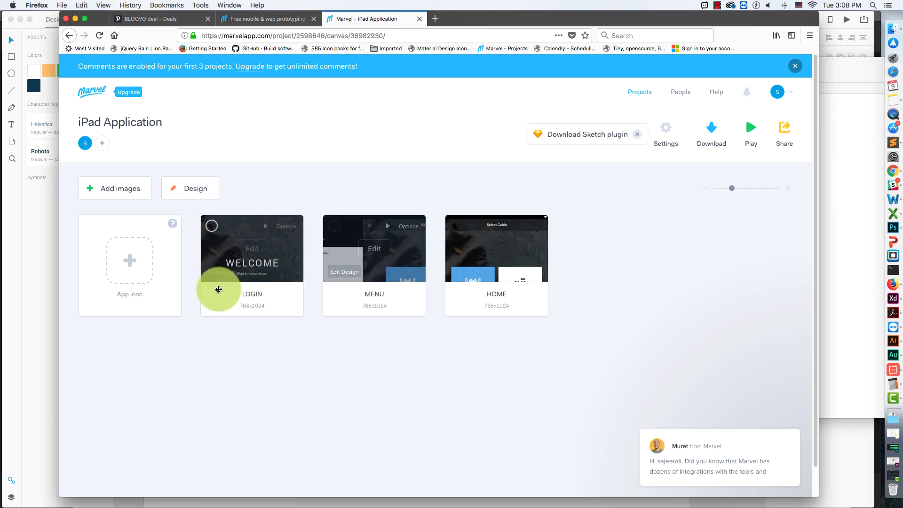
On the LOGIN screen, draw a hotspot over the SIGN IN button and link it to HOME.
{"action": "left_click", "coordinate": [251, 250]}
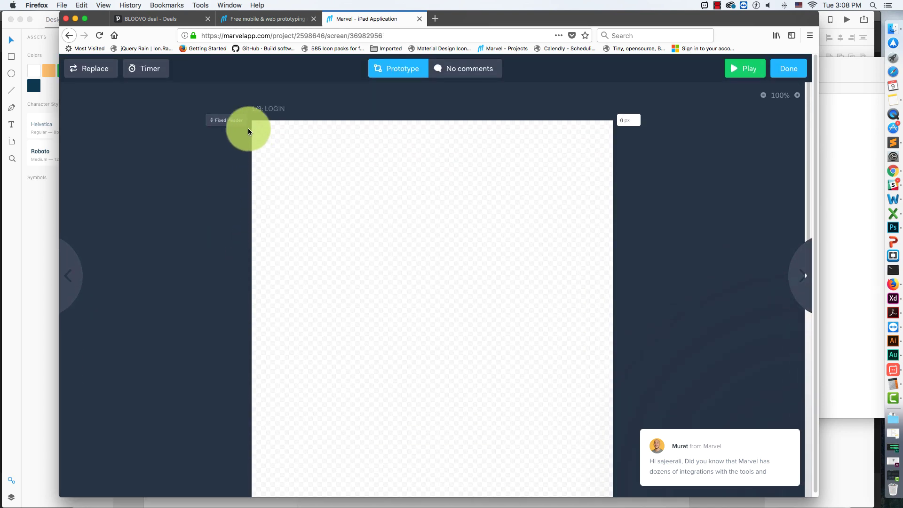
{"action": "scroll", "coordinate": [562, 258], "scroll_direction": "down", "scroll_amount": 4}
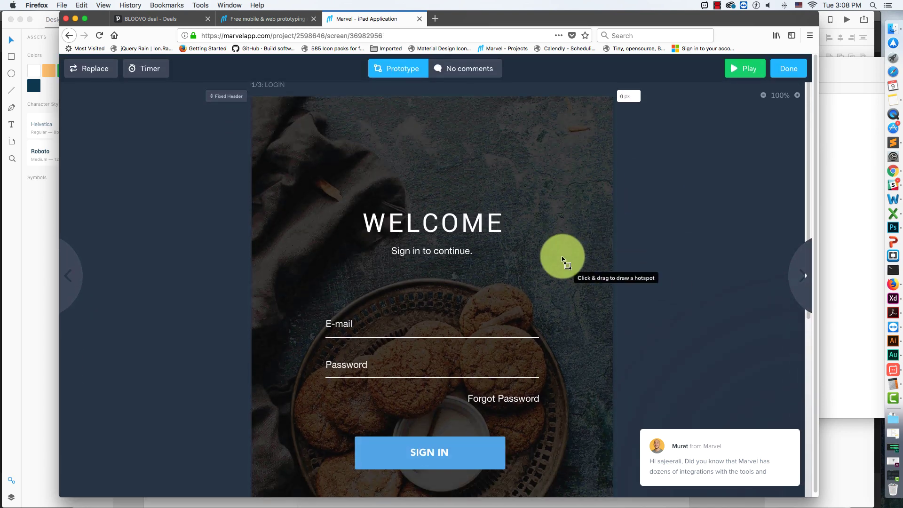
{"action": "scroll", "coordinate": [562, 257], "scroll_direction": "up", "scroll_amount": 4}
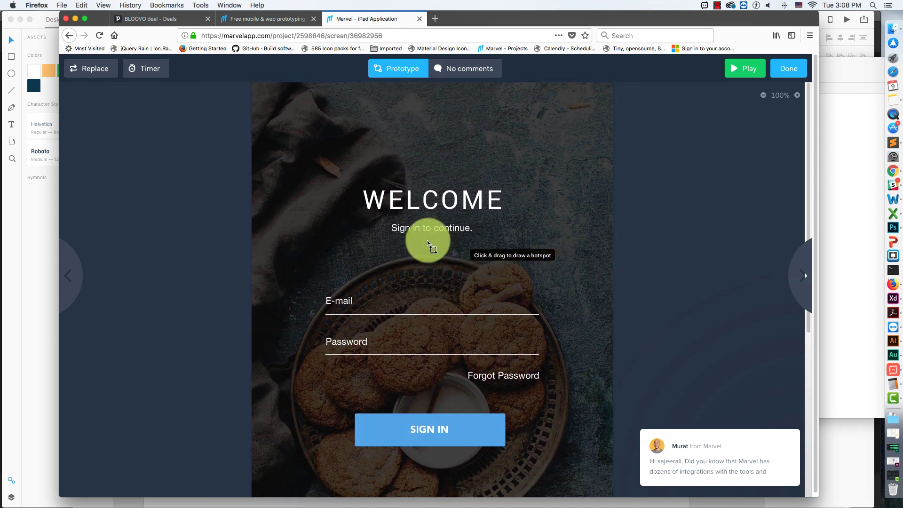
{"action": "scroll", "coordinate": [412, 356], "scroll_direction": "down", "scroll_amount": 3}
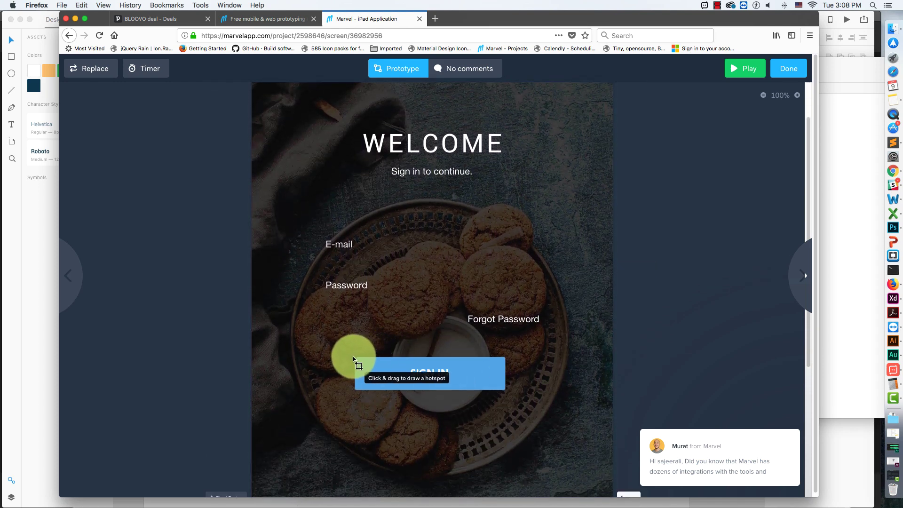
{"action": "left_click_drag", "start_coordinate": [355, 358], "coordinate": [506, 391]}
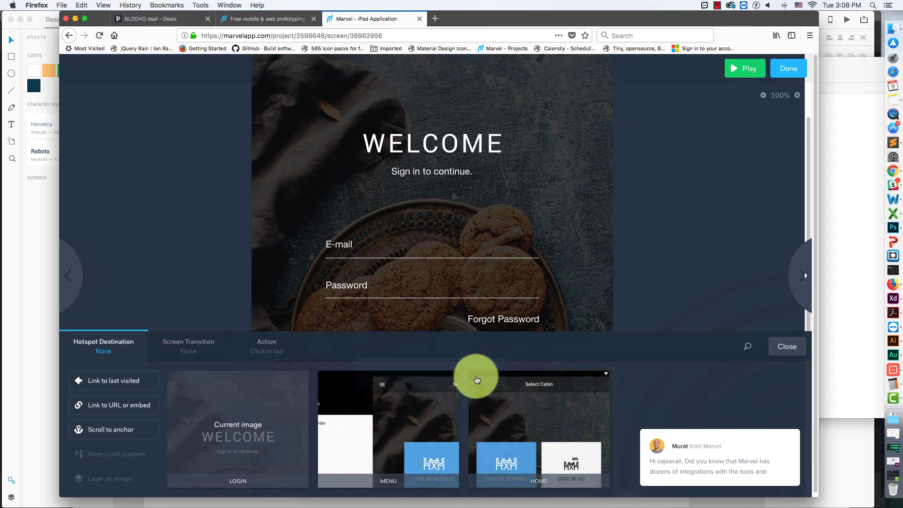
{"action": "left_click", "coordinate": [549, 404]}
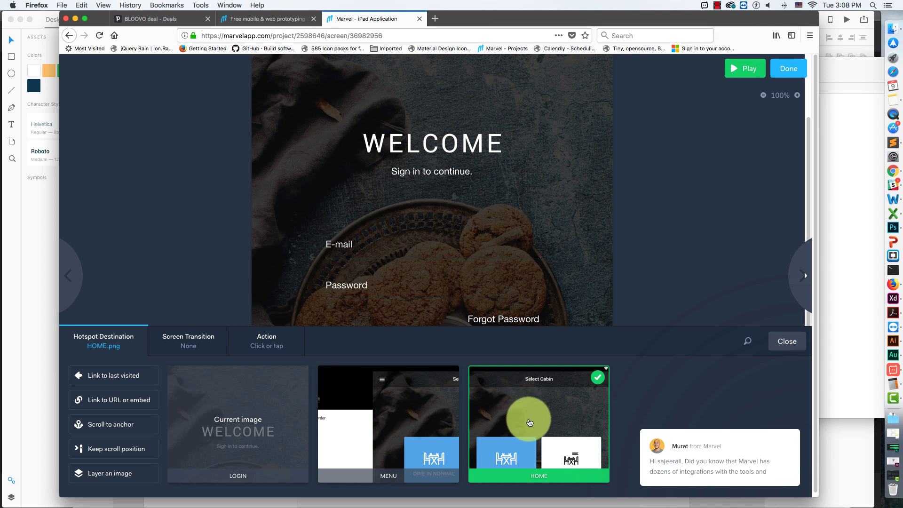
Give the SIGN IN hotspot a Fade transition, keep Click or tap as its action, and close the hotspot settings.
{"action": "left_click", "coordinate": [188, 341]}
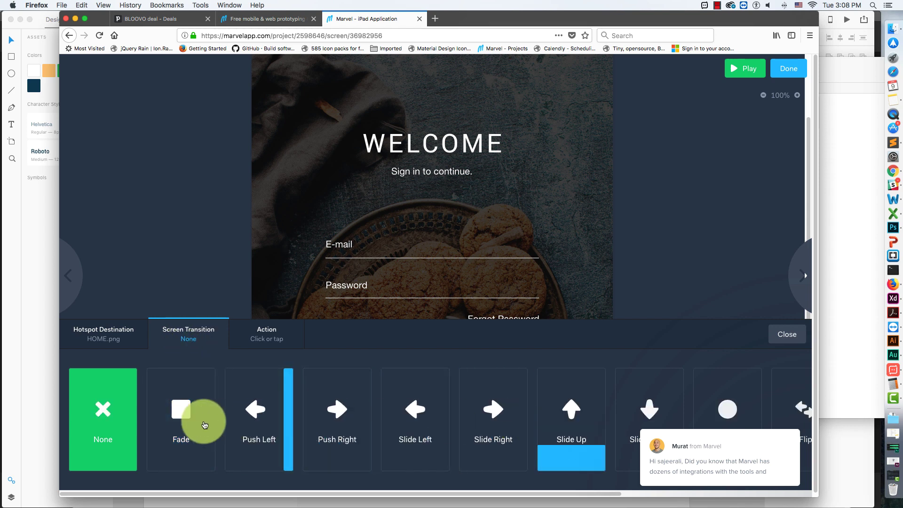
{"action": "left_click", "coordinate": [180, 425]}
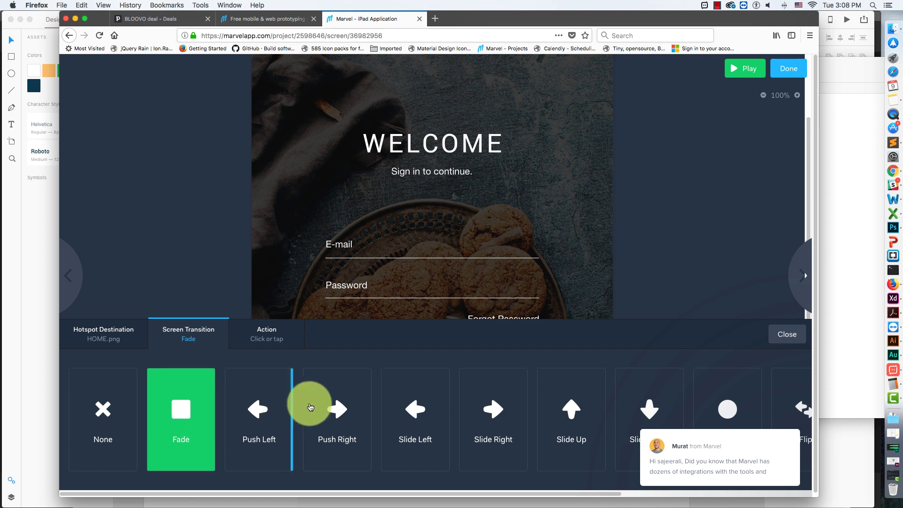
{"action": "left_click", "coordinate": [270, 334]}
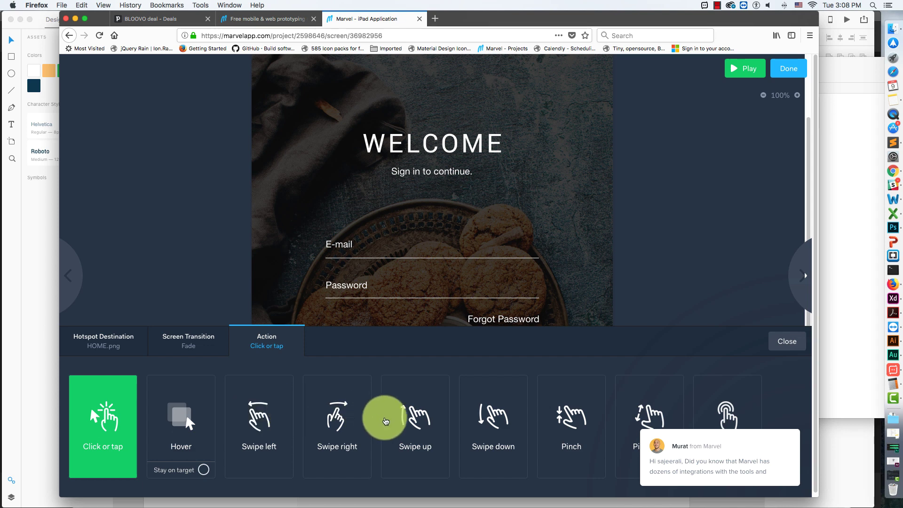
{"action": "mouse_move", "coordinate": [701, 430]}
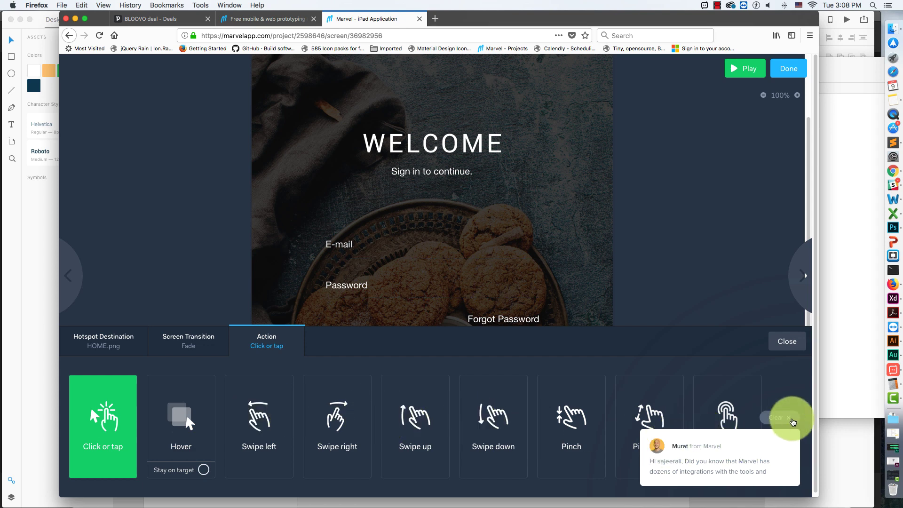
{"action": "left_click", "coordinate": [792, 420]}
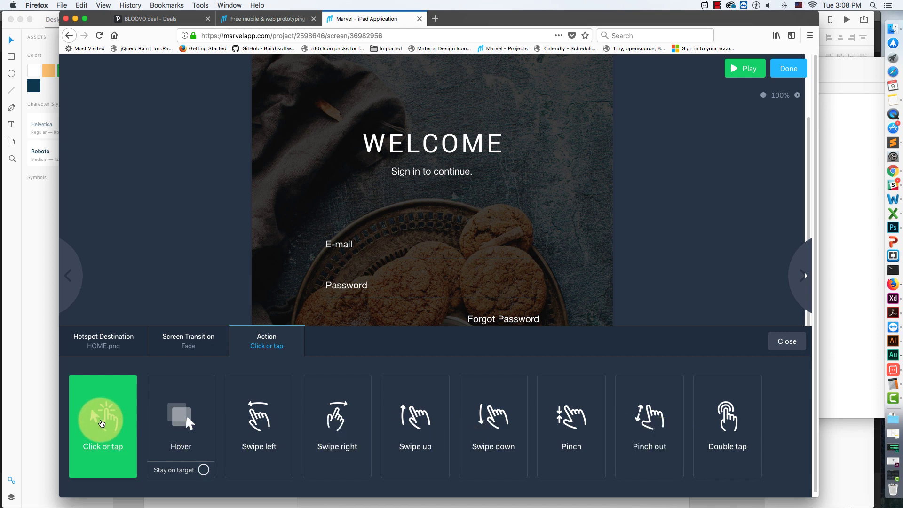
{"action": "left_click", "coordinate": [96, 341]}
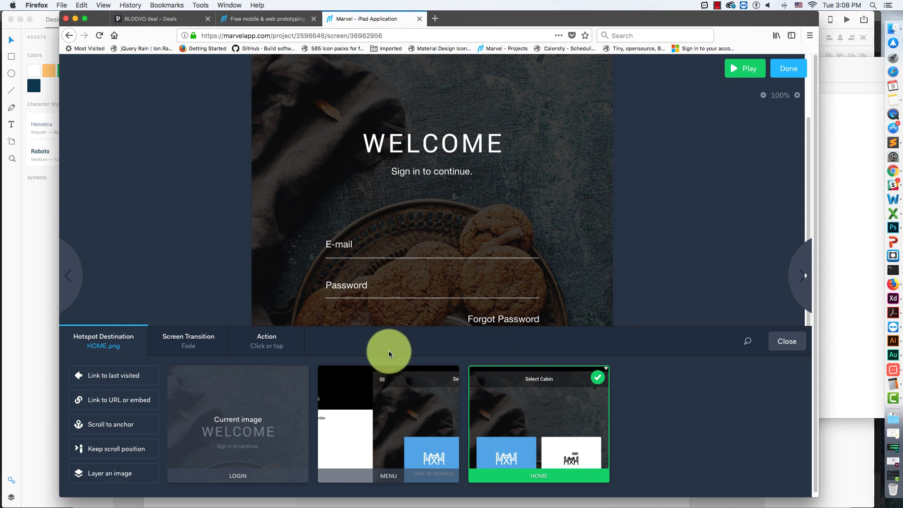
{"action": "left_click", "coordinate": [790, 342]}
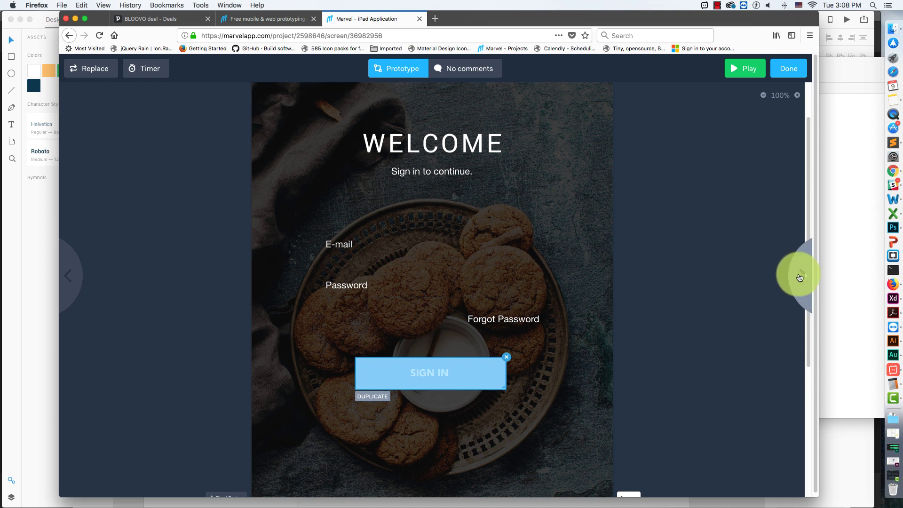
On the HOME screen, add a hotspot over the hamburger menu icon that links to MENU with a Push Right transition.
{"action": "left_click", "coordinate": [800, 278]}
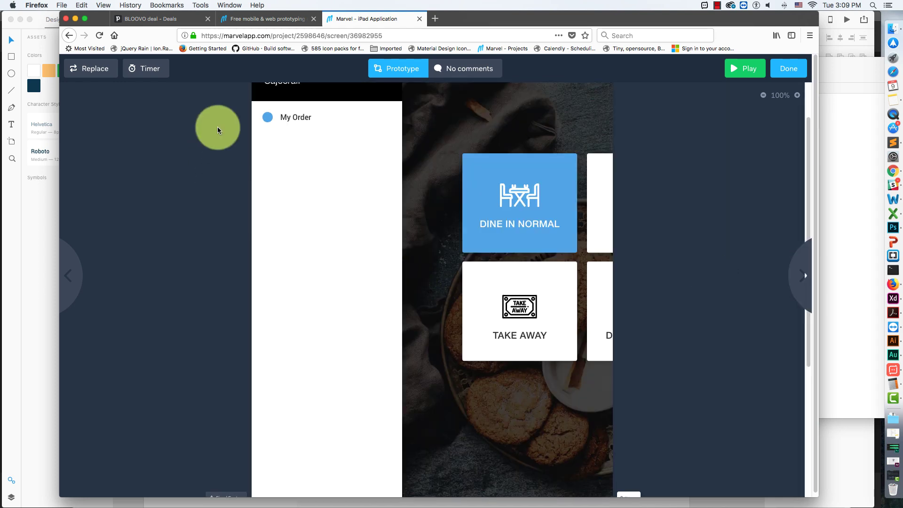
{"action": "scroll", "coordinate": [362, 196], "scroll_direction": "up", "scroll_amount": 5}
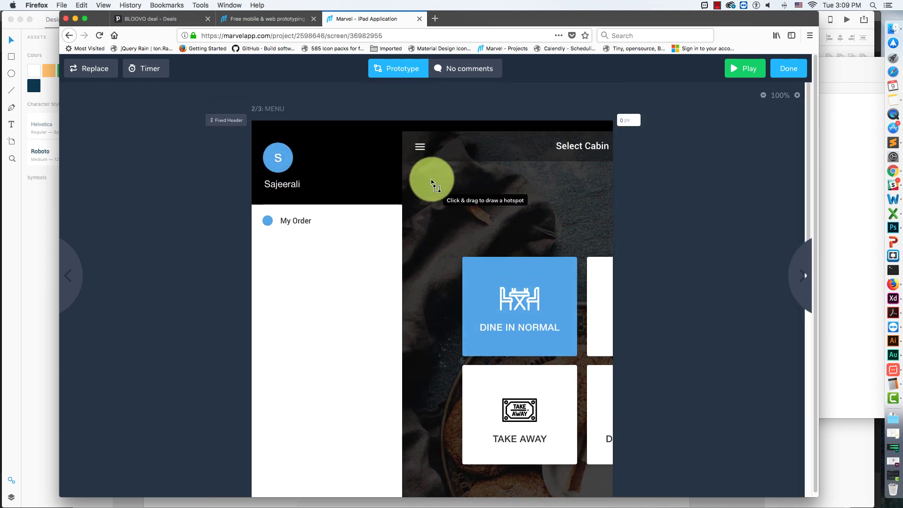
{"action": "left_click", "coordinate": [763, 279]}
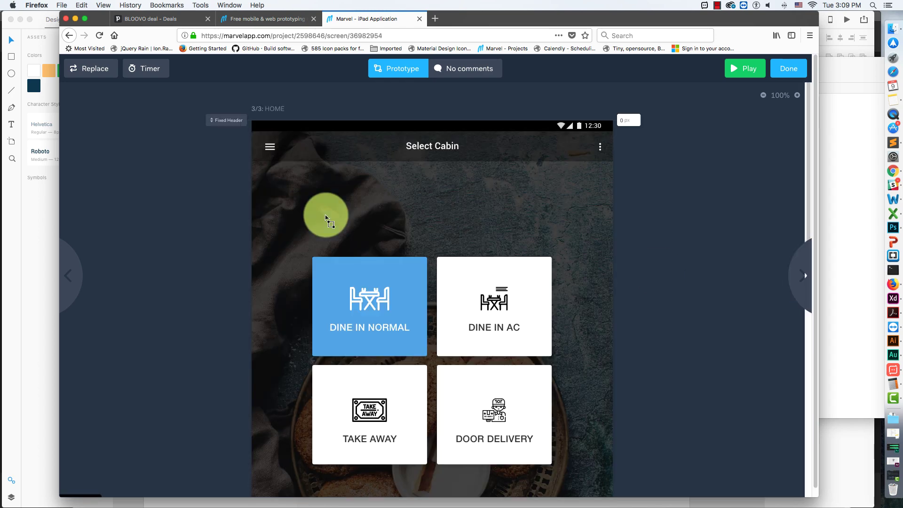
{"action": "scroll", "coordinate": [522, 272], "scroll_direction": "down", "scroll_amount": 5}
{"action": "scroll", "coordinate": [524, 273], "scroll_direction": "up", "scroll_amount": 5}
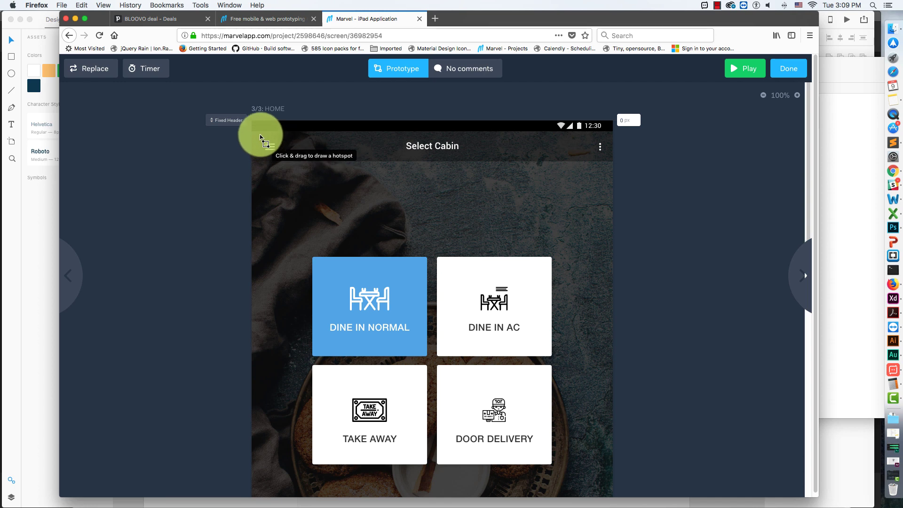
{"action": "left_click_drag", "start_coordinate": [261, 135], "coordinate": [280, 156]}
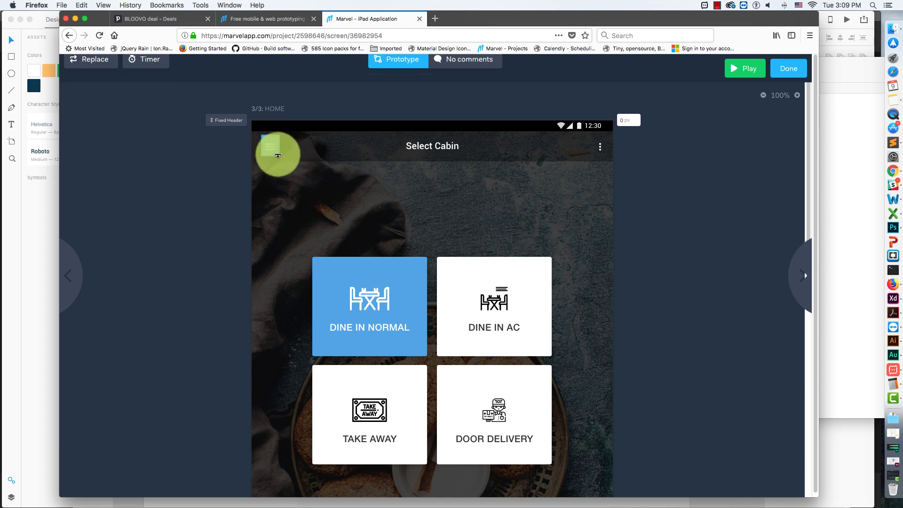
{"action": "left_click", "coordinate": [403, 412]}
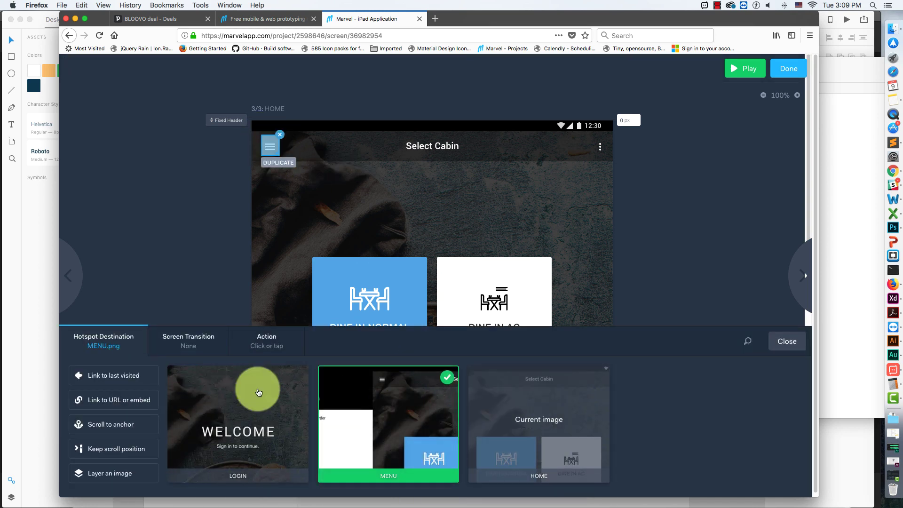
{"action": "left_click", "coordinate": [189, 345]}
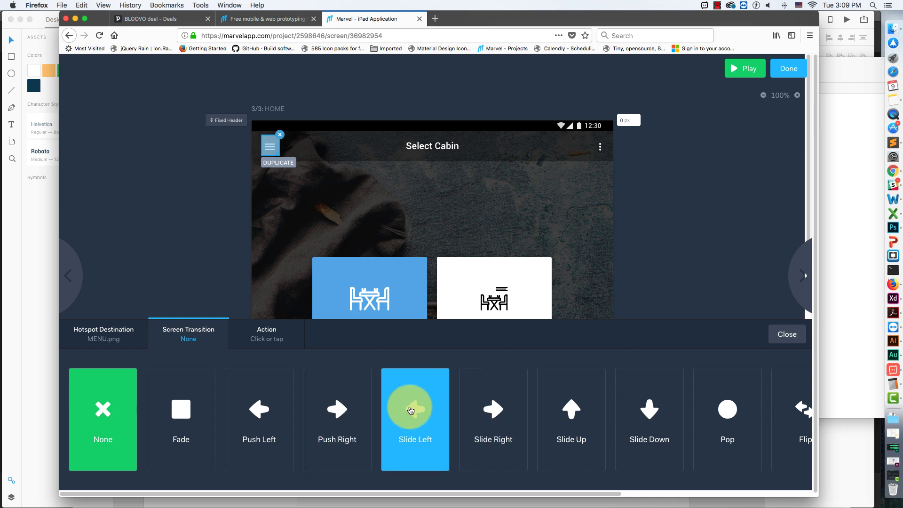
{"action": "left_click", "coordinate": [343, 414]}
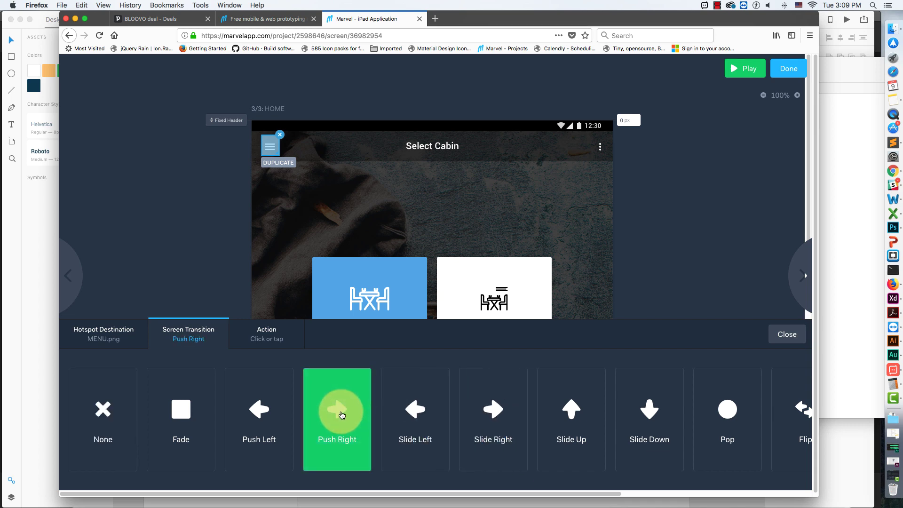
{"action": "left_click", "coordinate": [565, 232]}
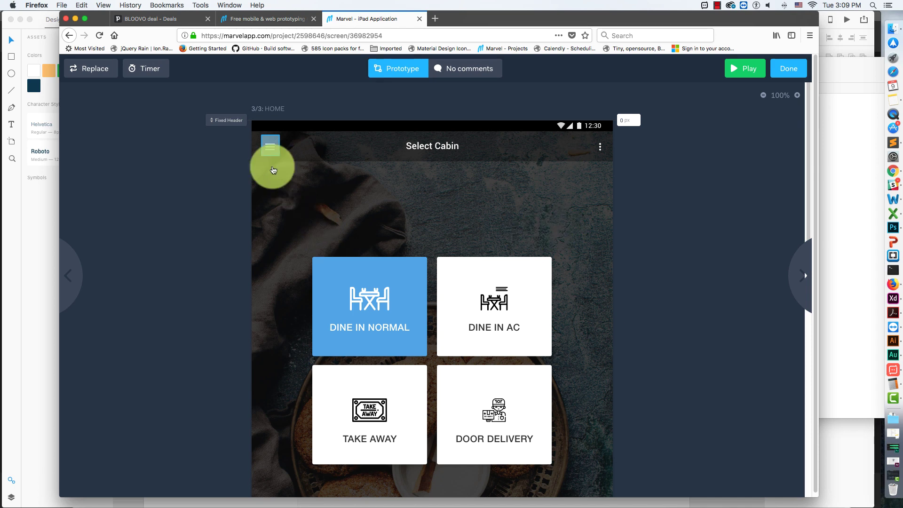
On the MENU screen, add a hotspot over the hamburger icon that links to HOME with a Push Left transition.
{"action": "left_click", "coordinate": [69, 275]}
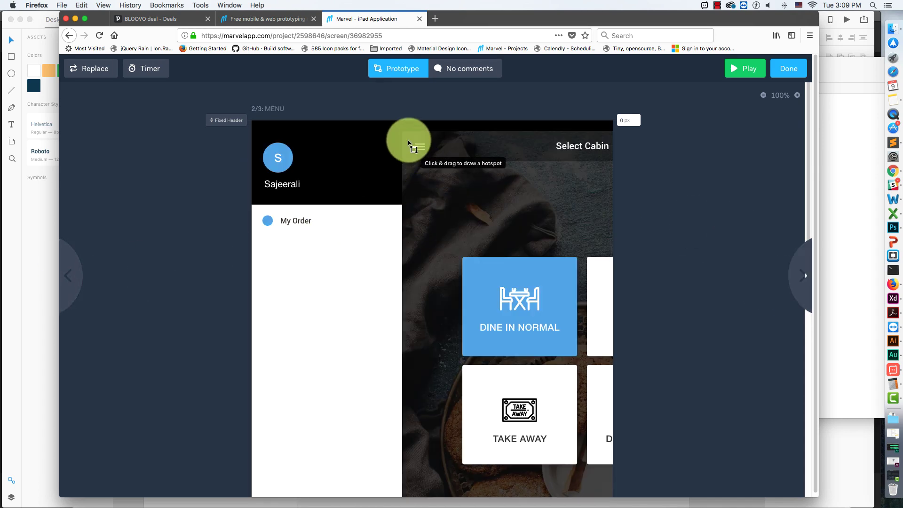
{"action": "left_click_drag", "start_coordinate": [408, 131], "coordinate": [433, 159]}
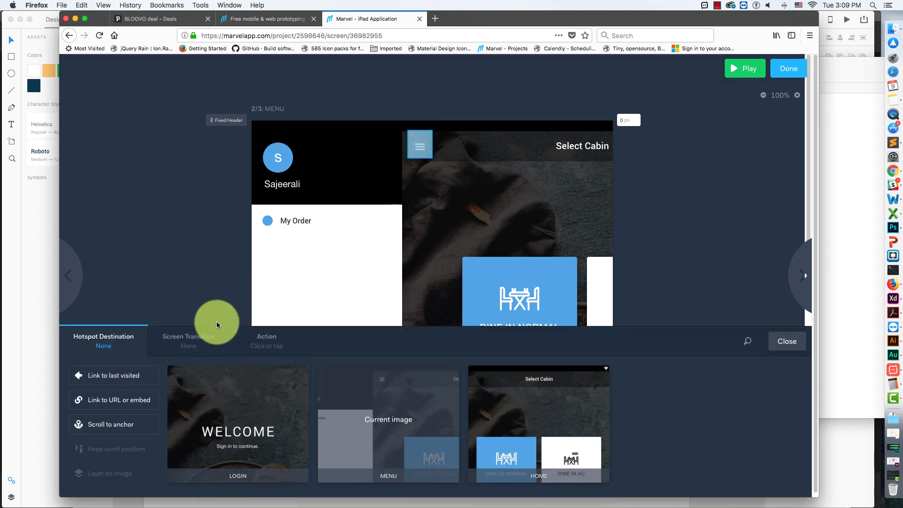
{"action": "left_click", "coordinate": [520, 410]}
{"action": "left_click", "coordinate": [195, 350]}
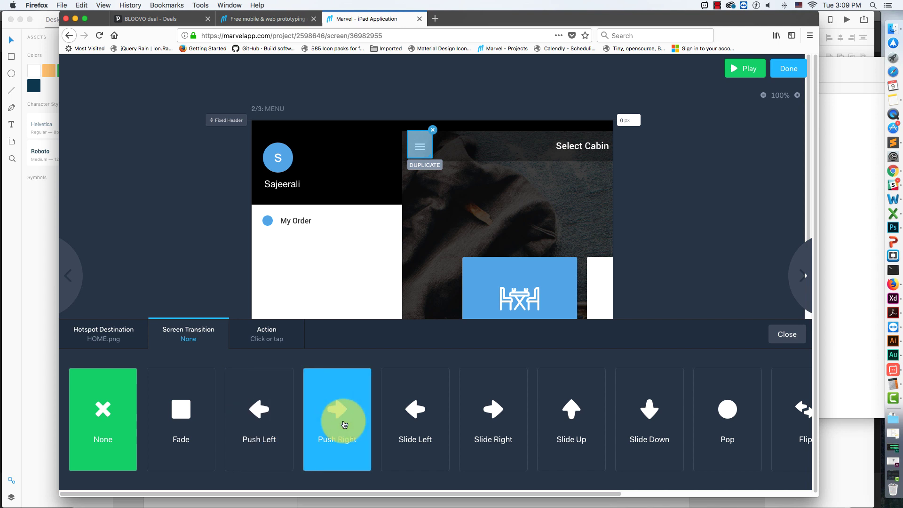
{"action": "left_click", "coordinate": [263, 424]}
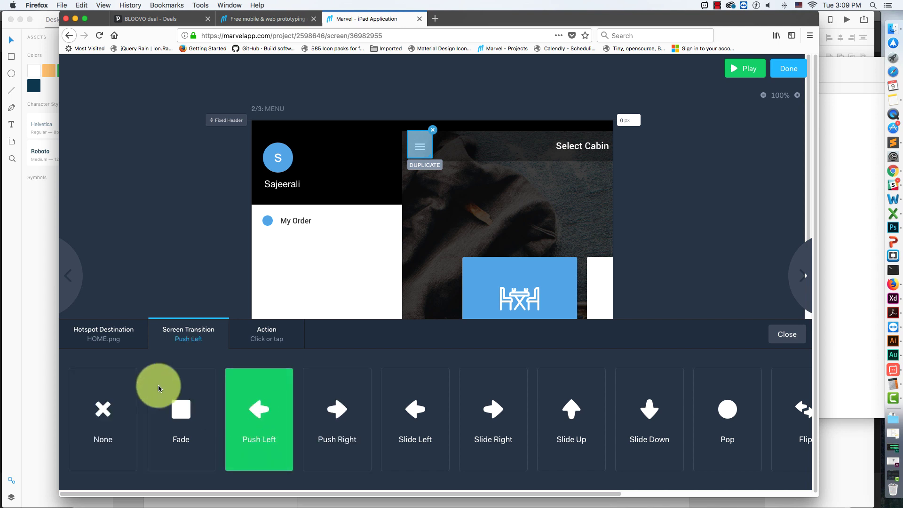
{"action": "left_click", "coordinate": [773, 332]}
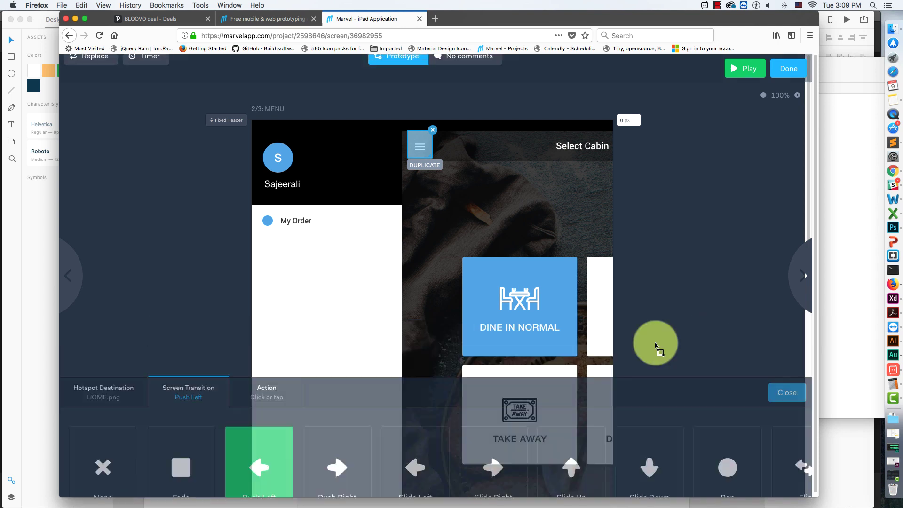
Return to the LOGIN screen and play the prototype from there.
{"action": "left_click", "coordinate": [69, 274]}
{"action": "scroll", "coordinate": [564, 296], "scroll_direction": "down", "scroll_amount": 5}
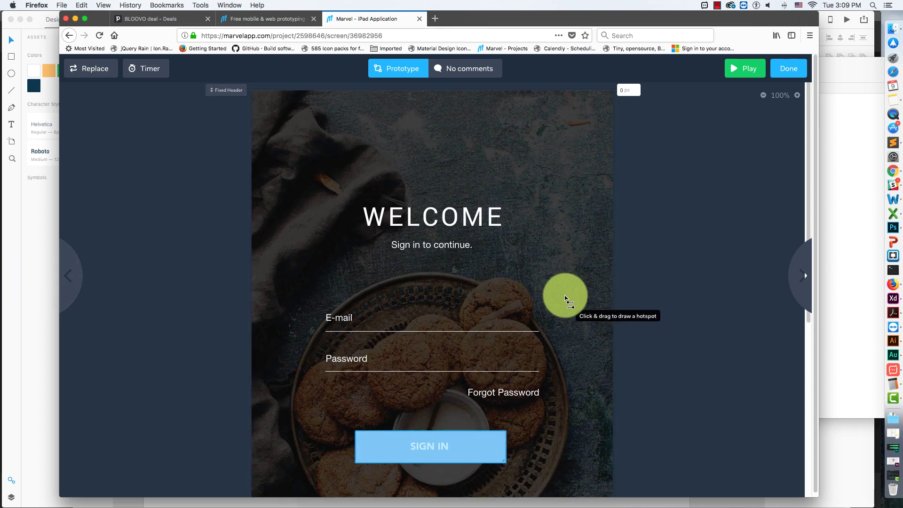
{"action": "scroll", "coordinate": [665, 297], "scroll_direction": "up", "scroll_amount": 2}
{"action": "left_click", "coordinate": [748, 71]}
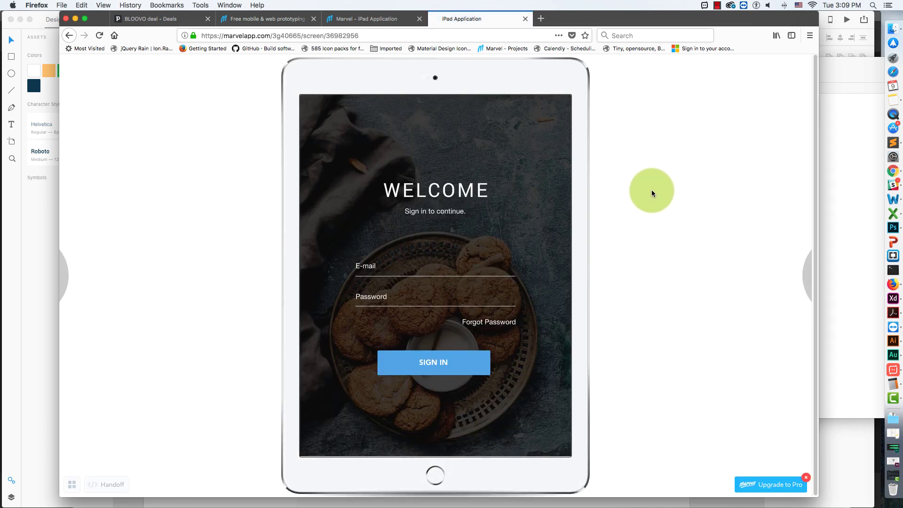
Test the prototype by signing in from LOGIN, opening the menu from HOME, and returning to HOME through the hamburger icon.
{"action": "left_click", "coordinate": [432, 362]}
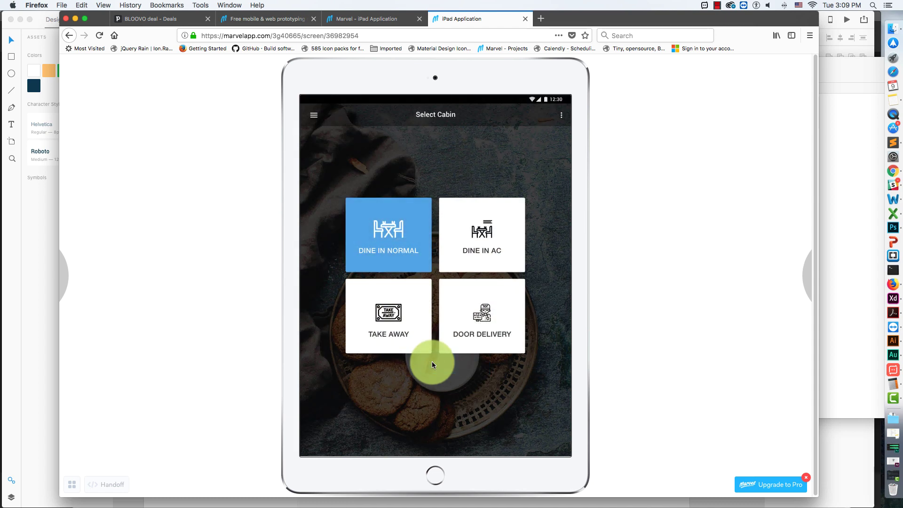
{"action": "left_click", "coordinate": [315, 116]}
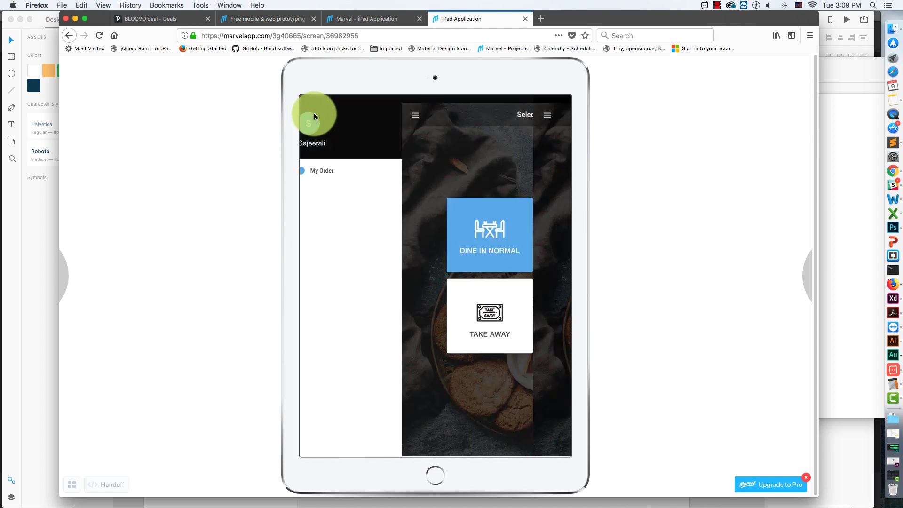
{"action": "left_click", "coordinate": [425, 120]}
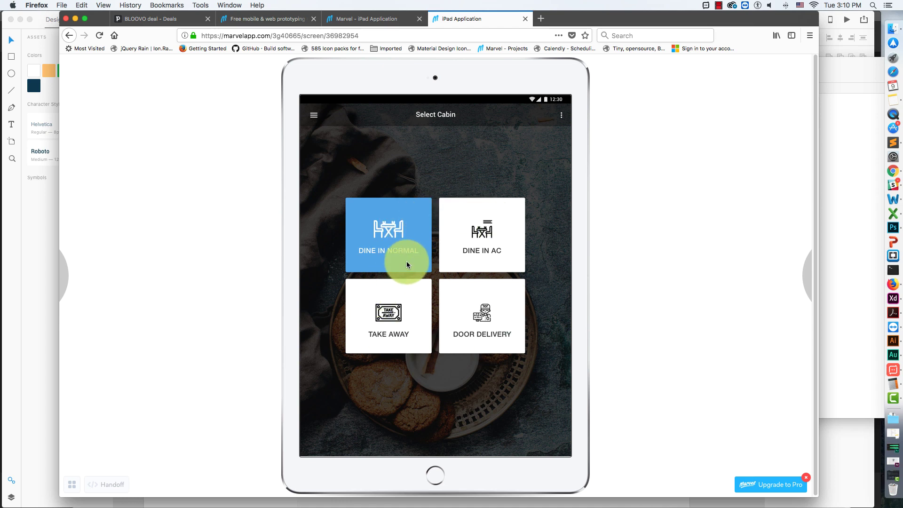
{"action": "left_click", "coordinate": [718, 6]}
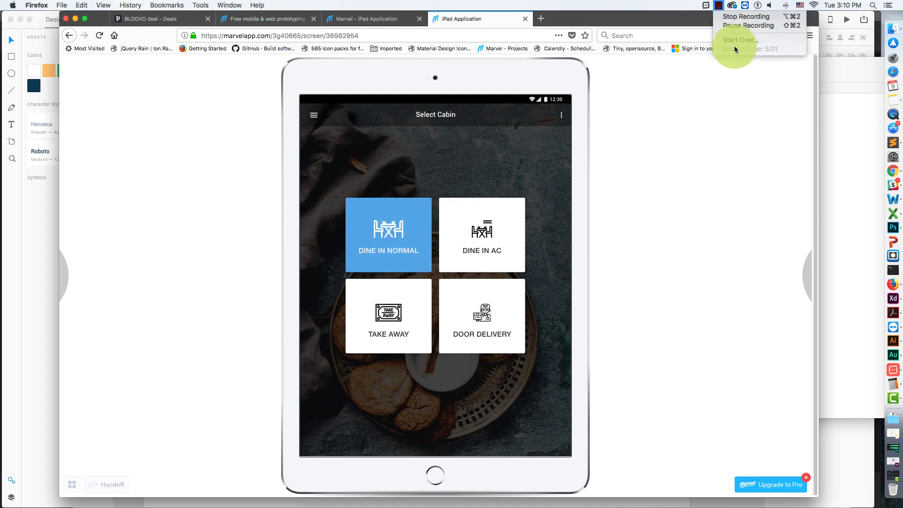
{"action": "left_click", "coordinate": [418, 247]}
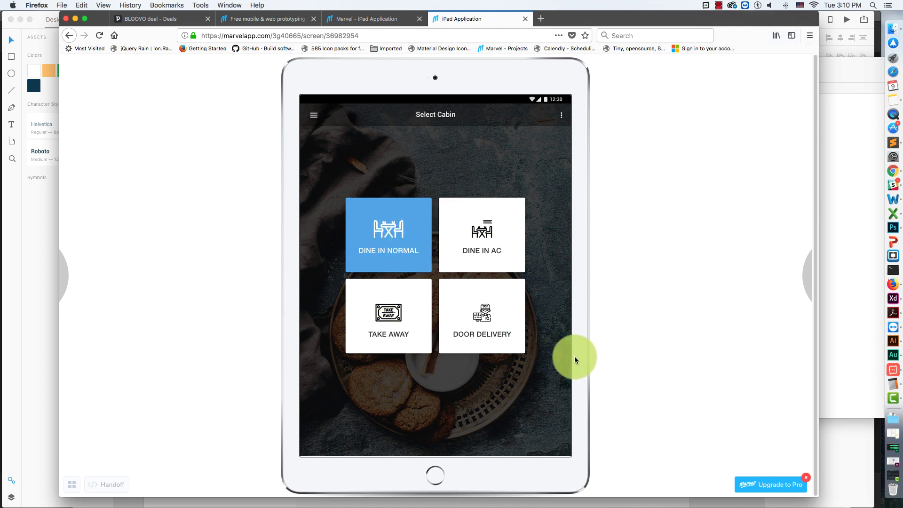
Finish editing the LOGIN screen in the iPad Application project, open the project's sharing options and copy the sharing URL.
{"action": "left_click", "coordinate": [379, 22]}
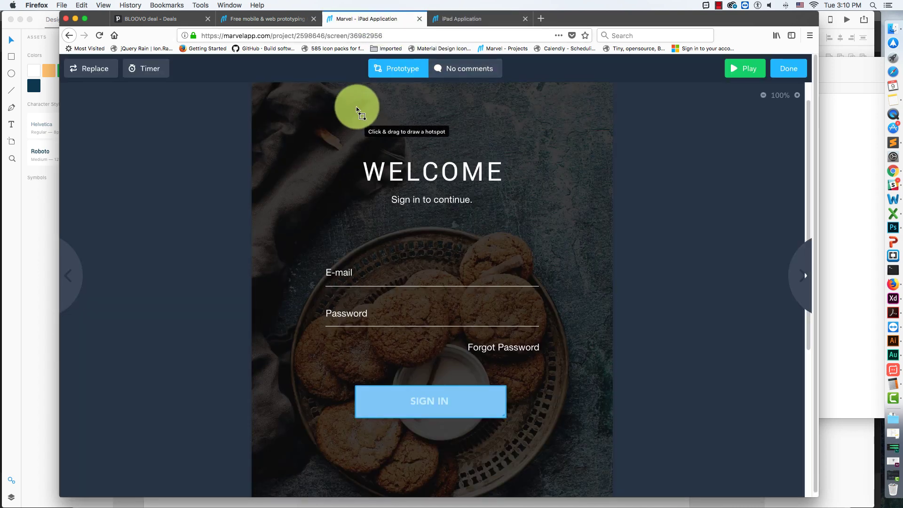
{"action": "left_click", "coordinate": [799, 72]}
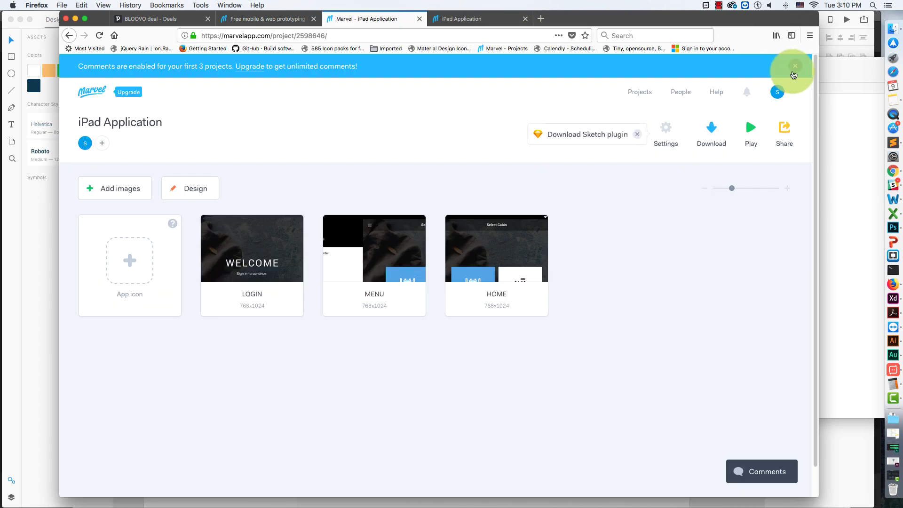
{"action": "left_click", "coordinate": [789, 140]}
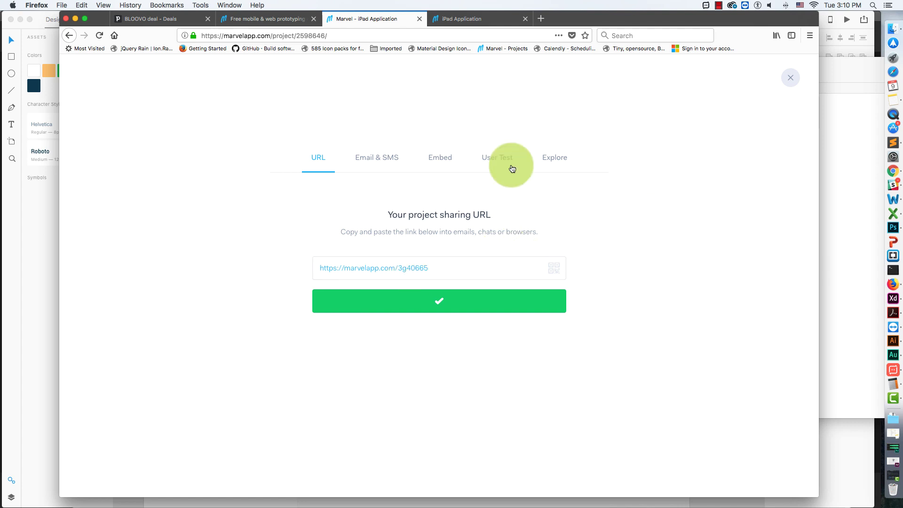
Review the Email & SMS, Embed, User Test and Explore sharing options, return to the URL option, and close the sharing view.
{"action": "left_click", "coordinate": [393, 161]}
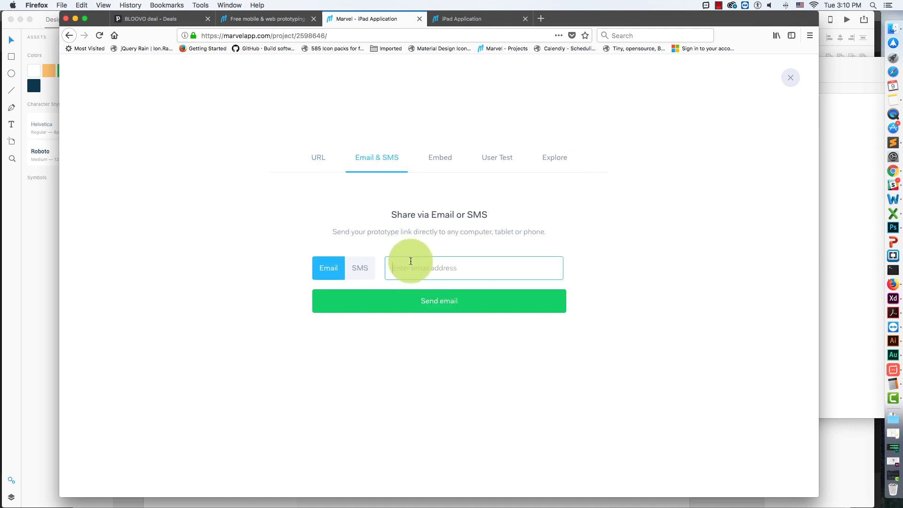
{"action": "left_click", "coordinate": [435, 157]}
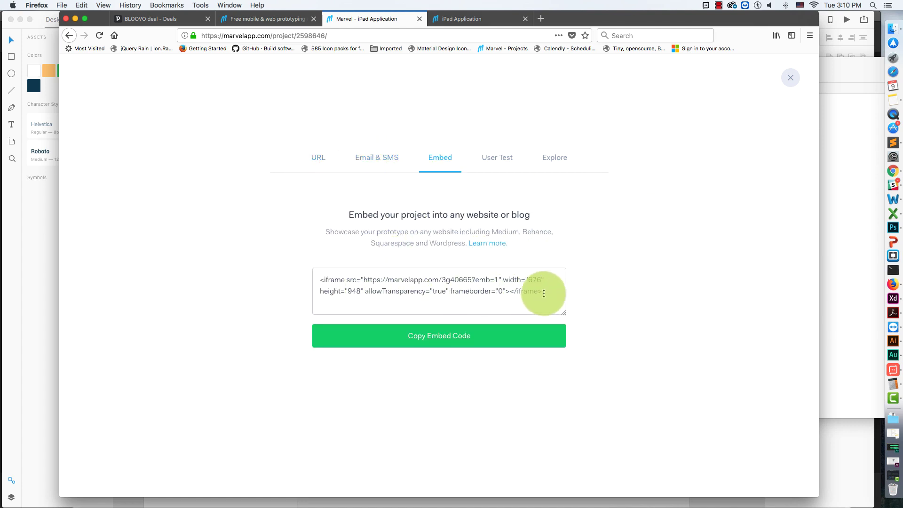
{"action": "left_click_drag", "start_coordinate": [544, 293], "coordinate": [318, 275]}
{"action": "left_click", "coordinate": [494, 166]}
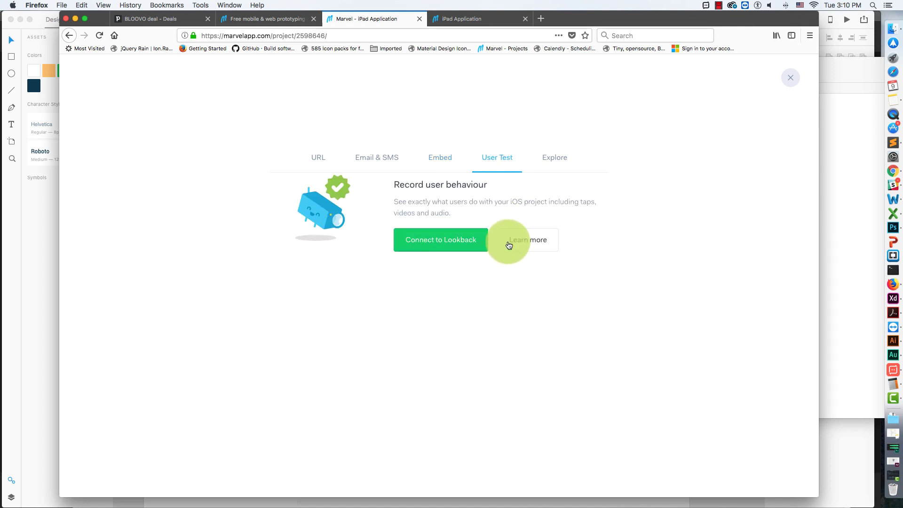
{"action": "left_click", "coordinate": [551, 159]}
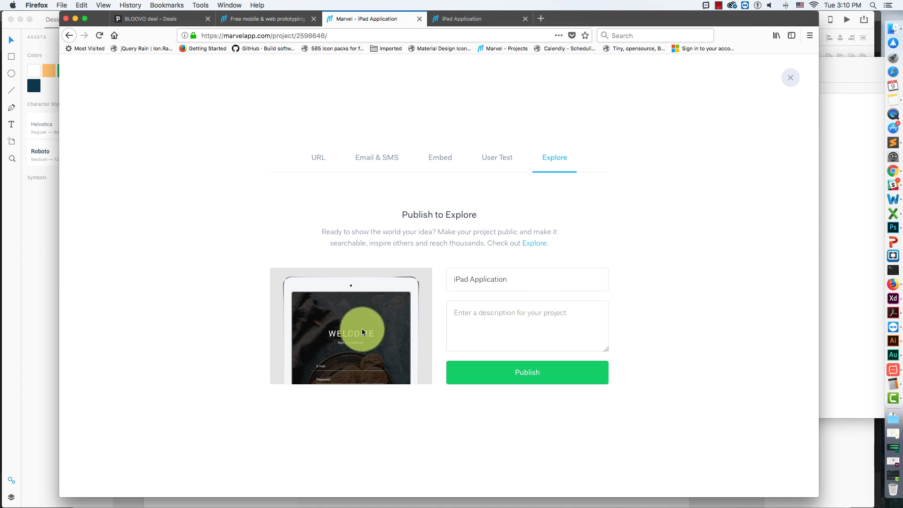
{"action": "left_click", "coordinate": [317, 141]}
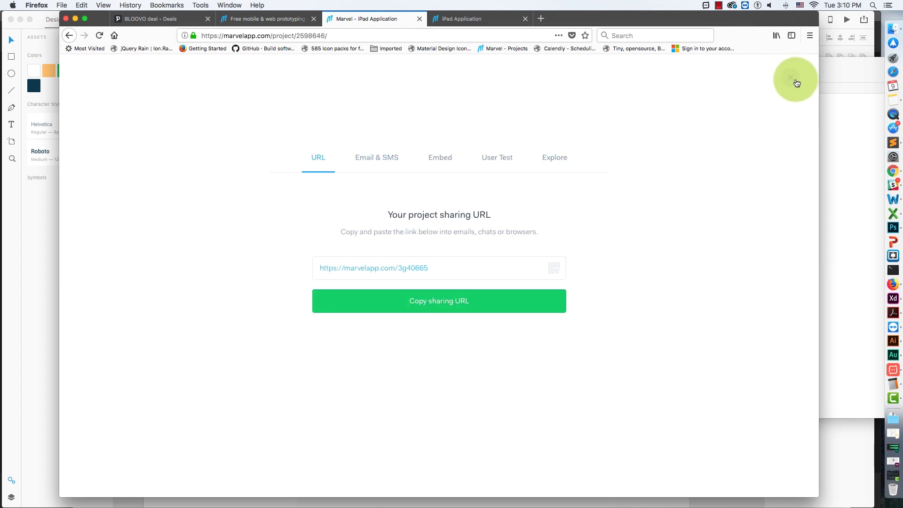
{"action": "left_click", "coordinate": [796, 83]}
{"action": "left_click", "coordinate": [719, 6]}
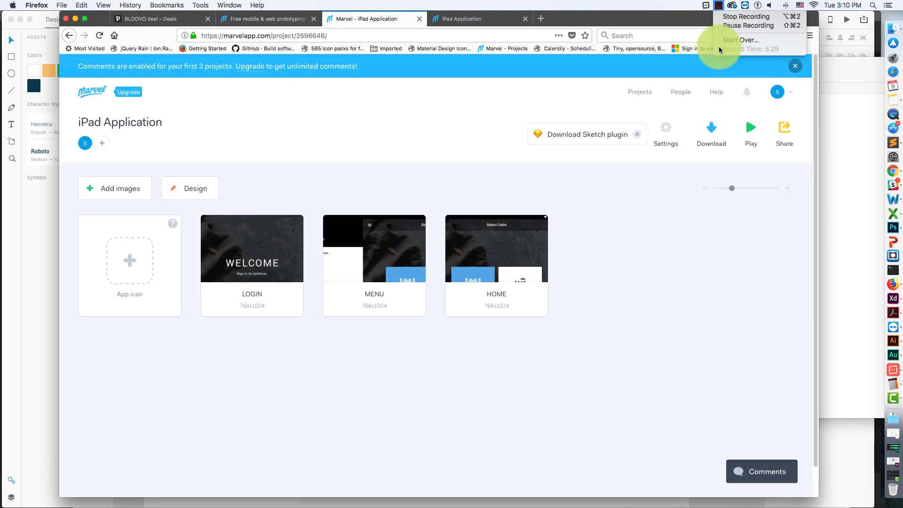